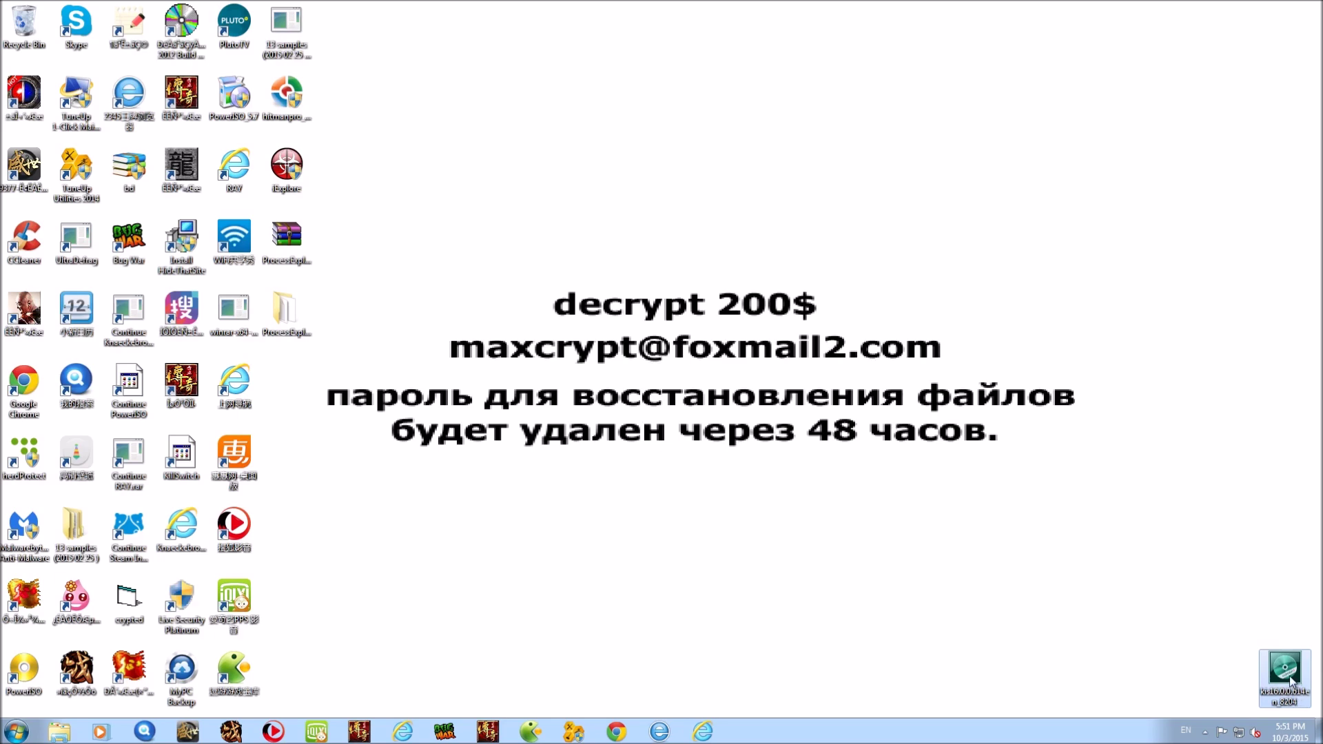
Check the file properties of the kis16.0.0.614en_8204 installer on the desktop.
right_click(1292, 680)
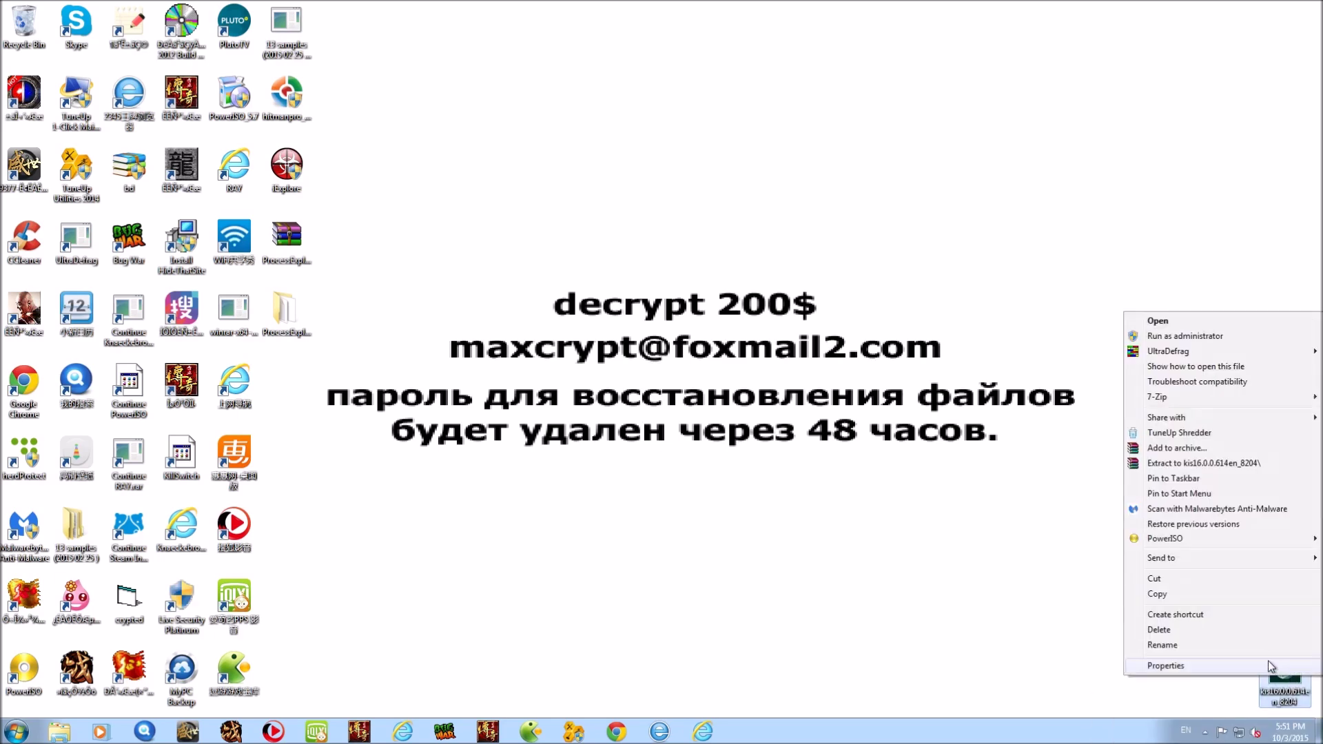
left_click(1271, 666)
left_click_drag(1234, 358, 1079, 324)
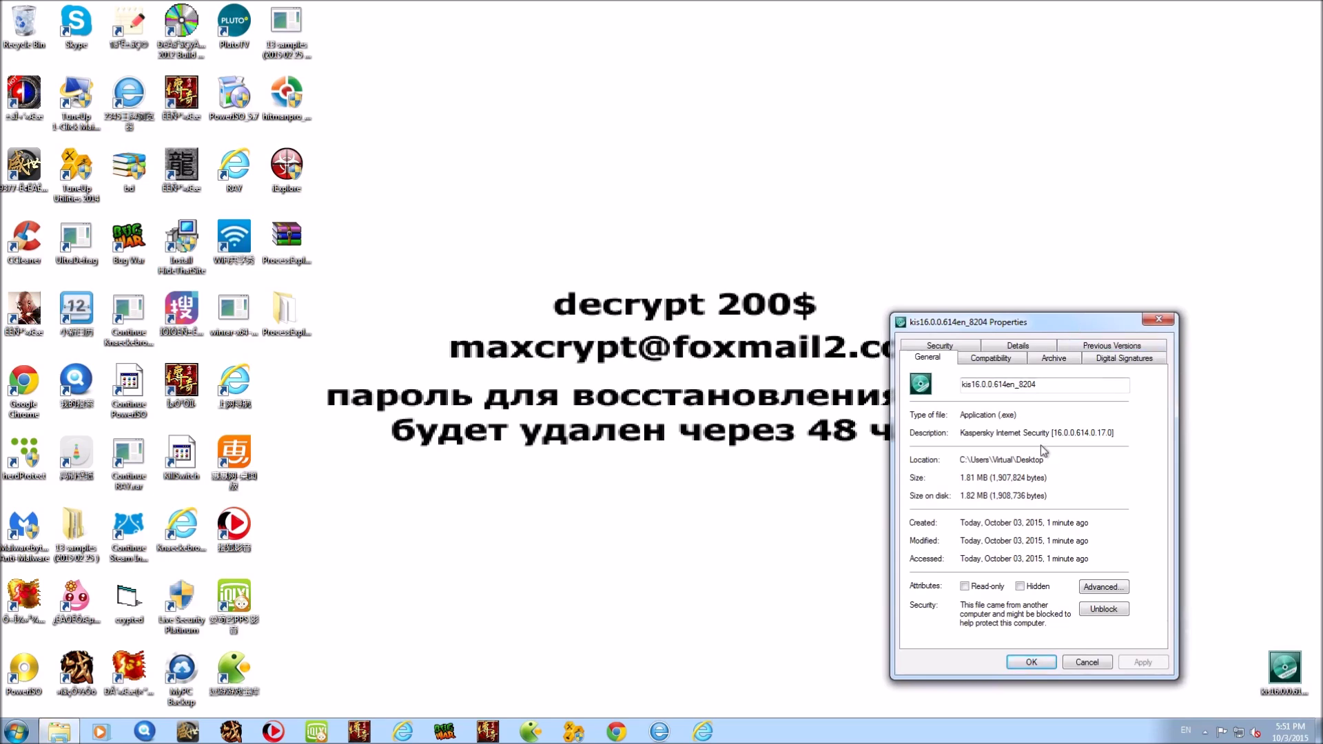
left_click(1159, 319)
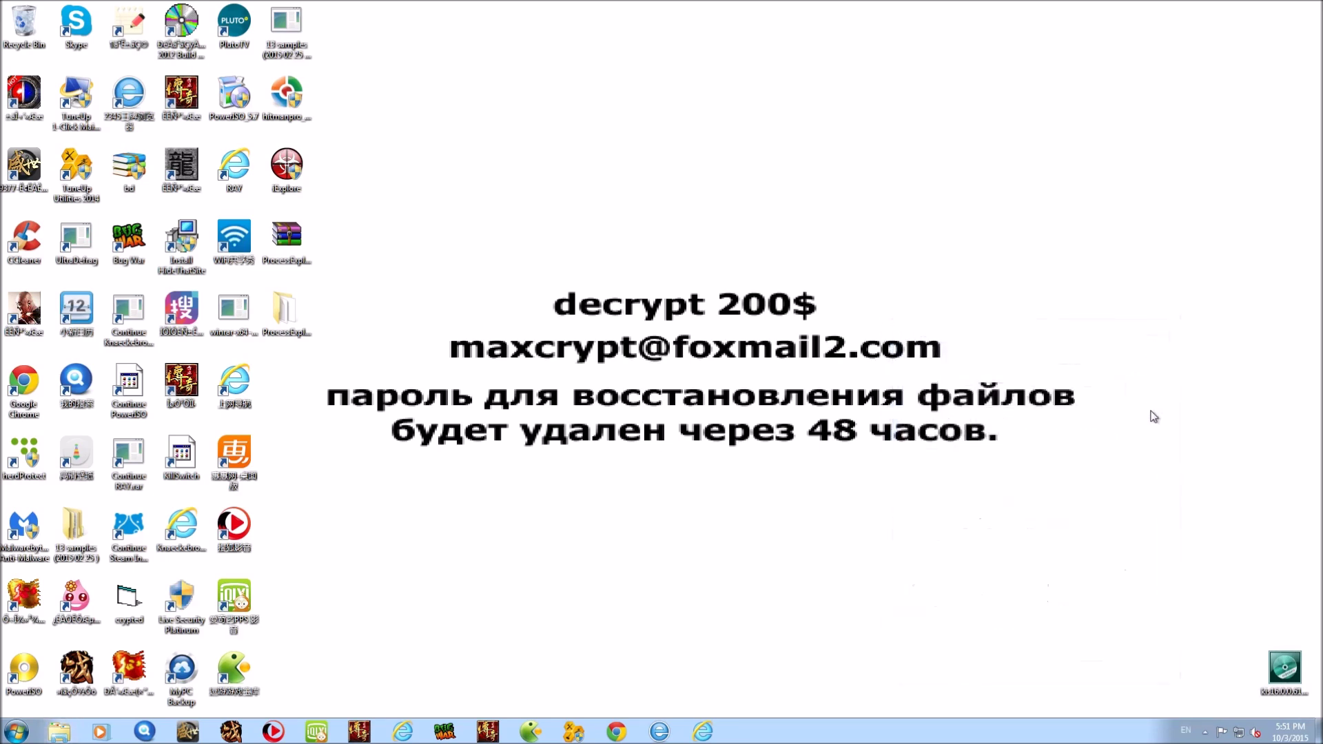
Run the kis16.0.0.614en_8204 installer as administrator, allow its changes, and start installing Kaspersky Internet Security with KSN participation.
right_click(1277, 674)
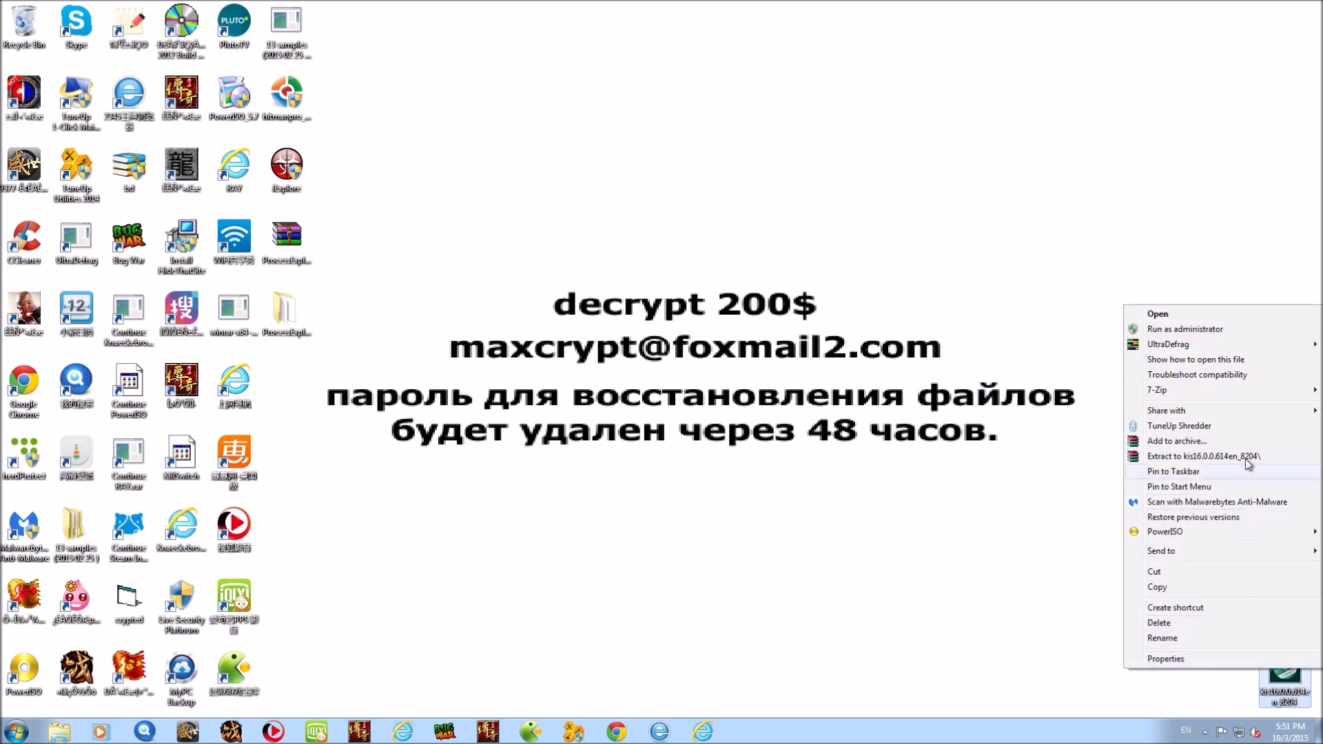
left_click(1185, 330)
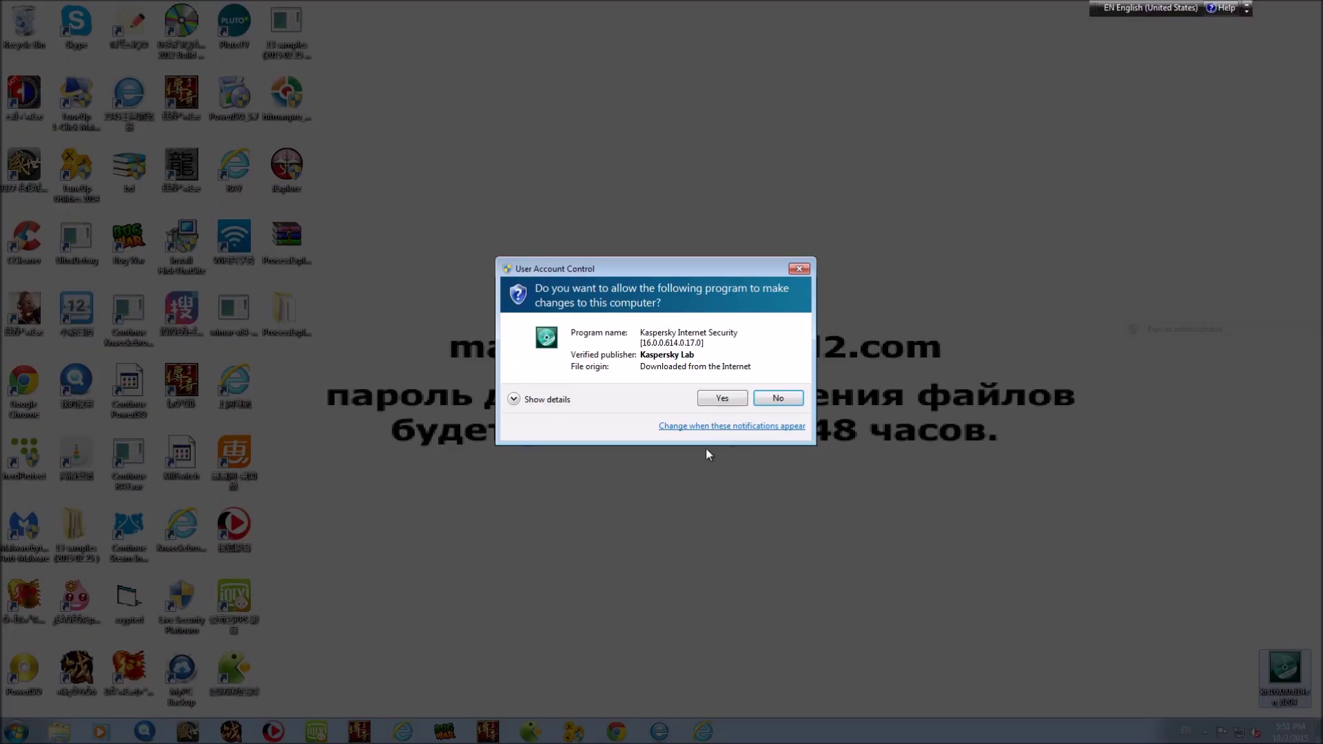
left_click(715, 397)
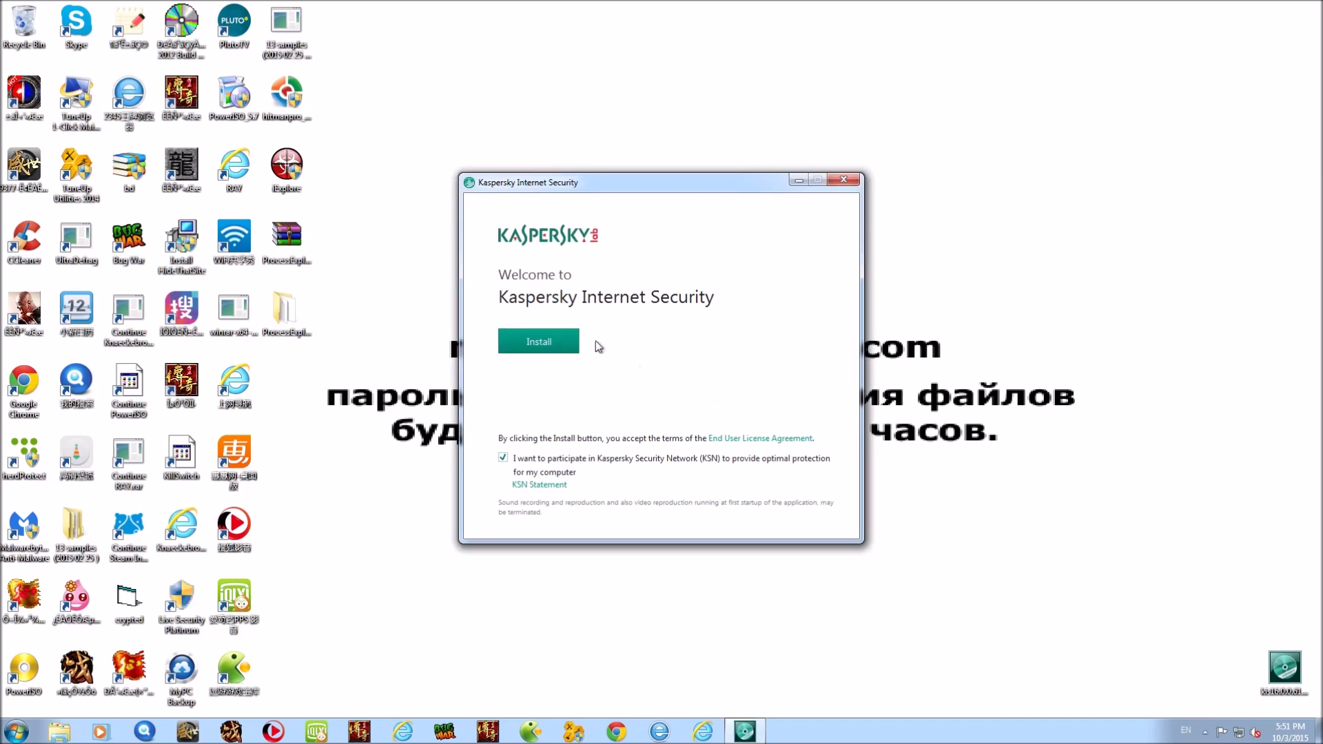
left_click(548, 347)
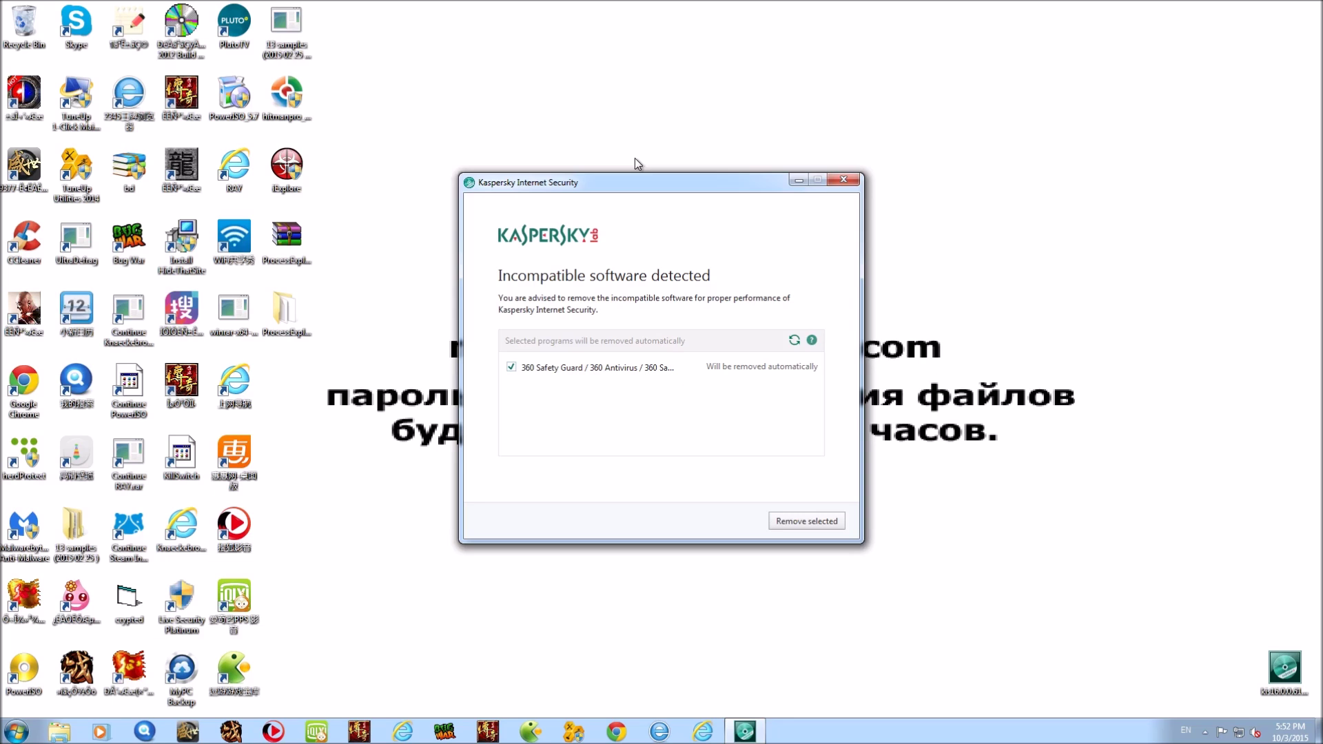
Remove the incompatible 360 software, restart the computer, and cancel choosing a network location.
left_click(790, 521)
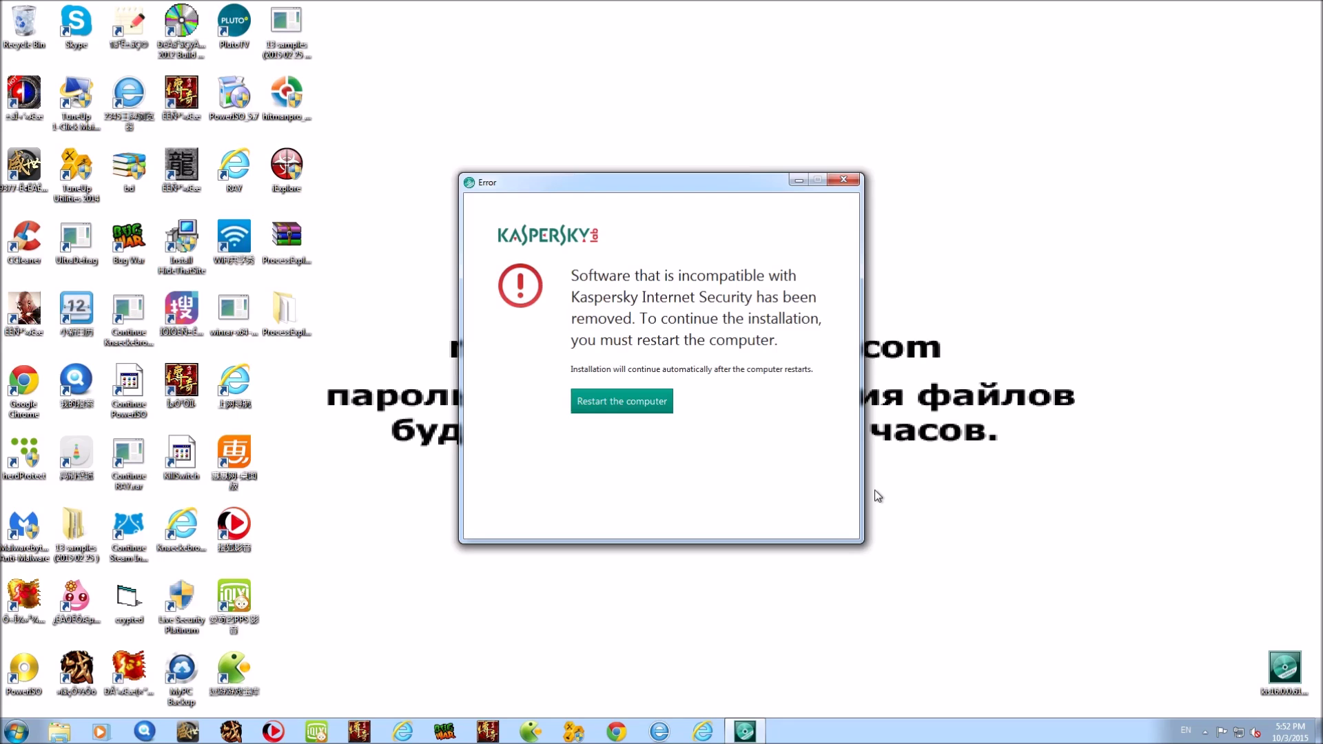
left_click(636, 408)
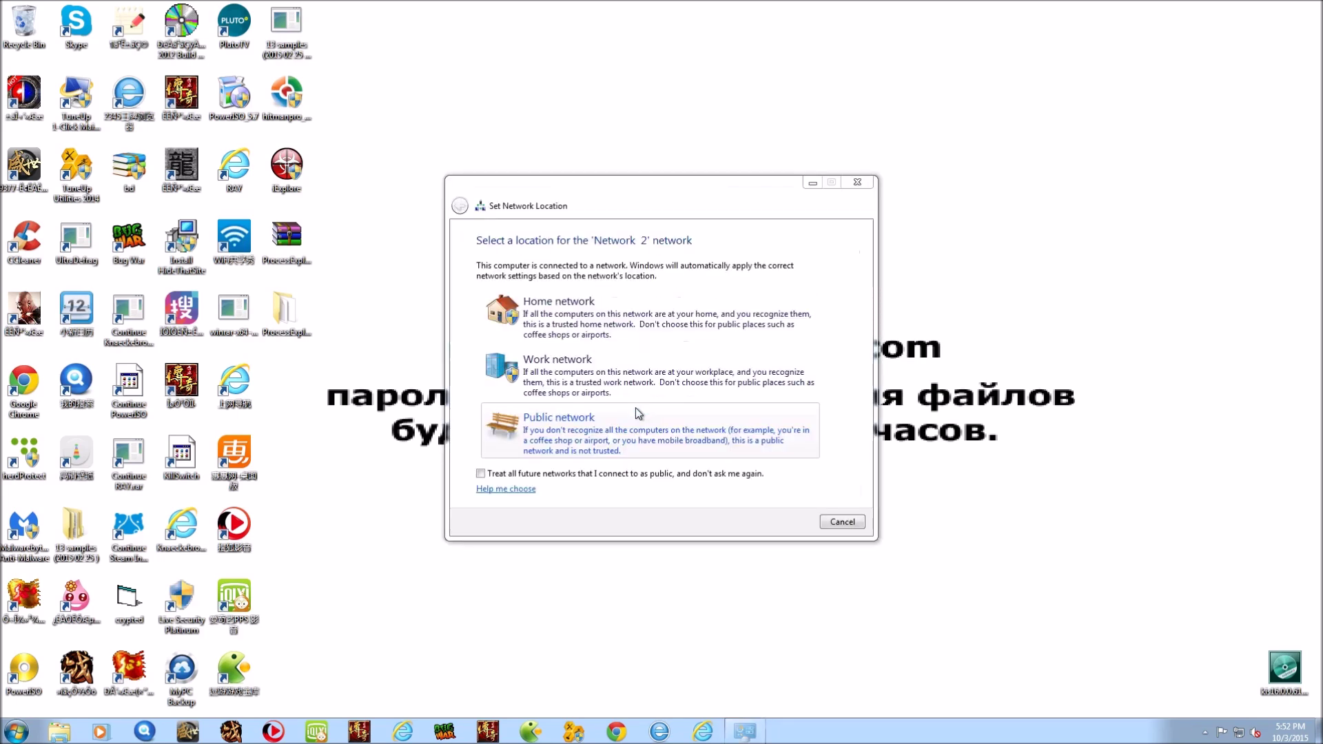
left_click(855, 521)
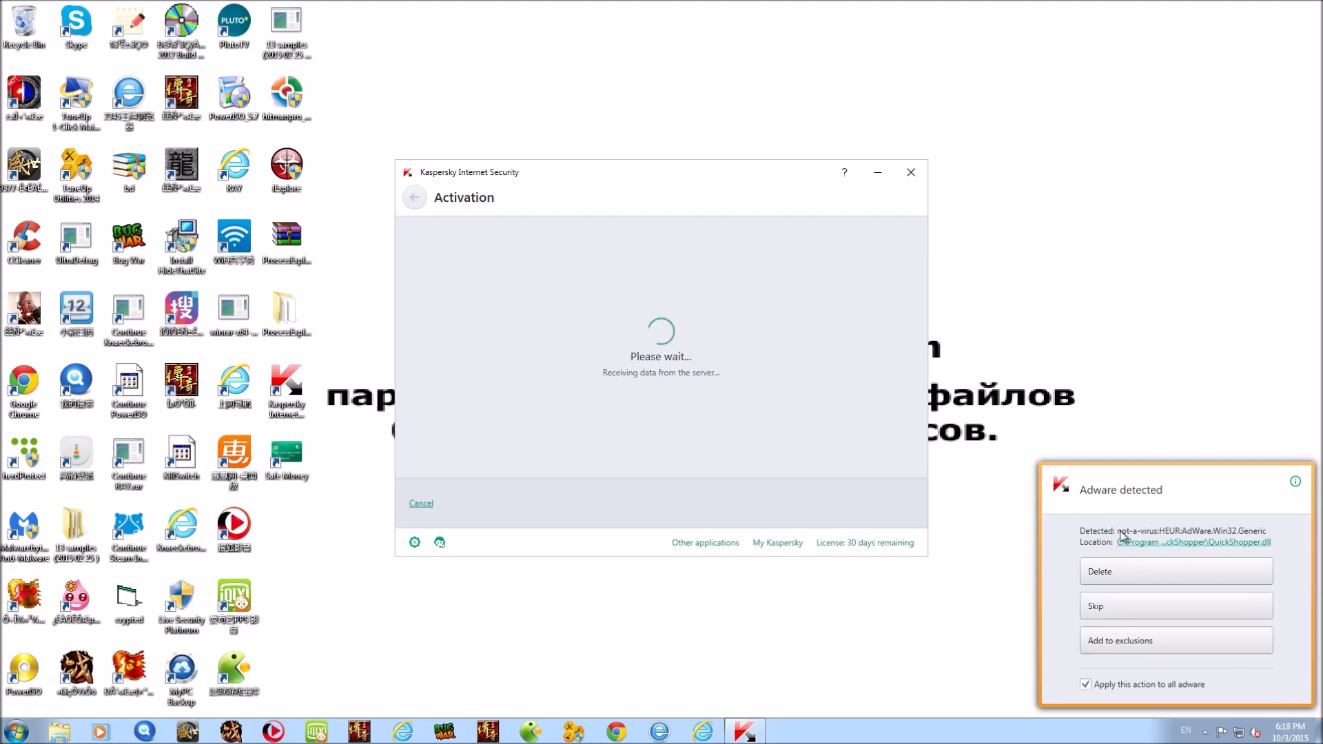
Handle the QuickShopper.dll adware and Bug War.exe virus alerts by trying to disinfect both without restarting, for all objects of this type.
left_click(1089, 684)
left_click(1110, 689)
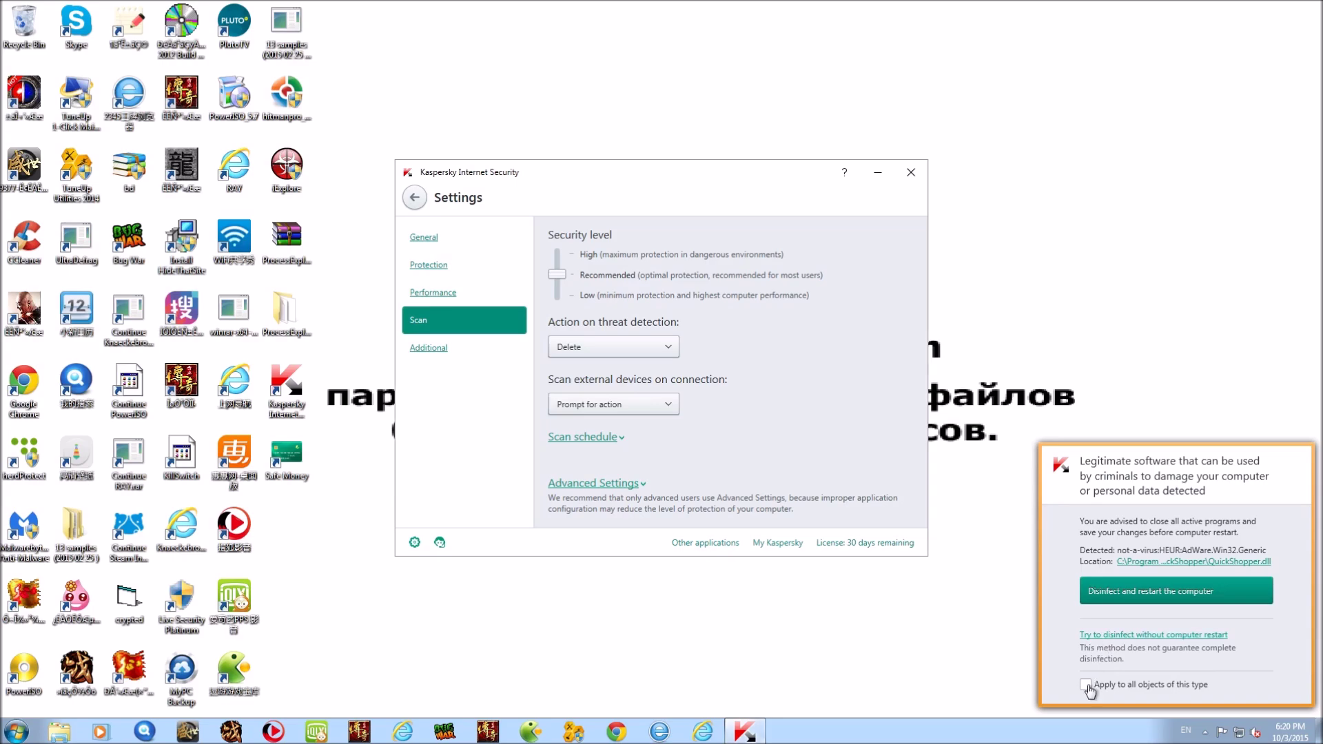
left_click(1155, 635)
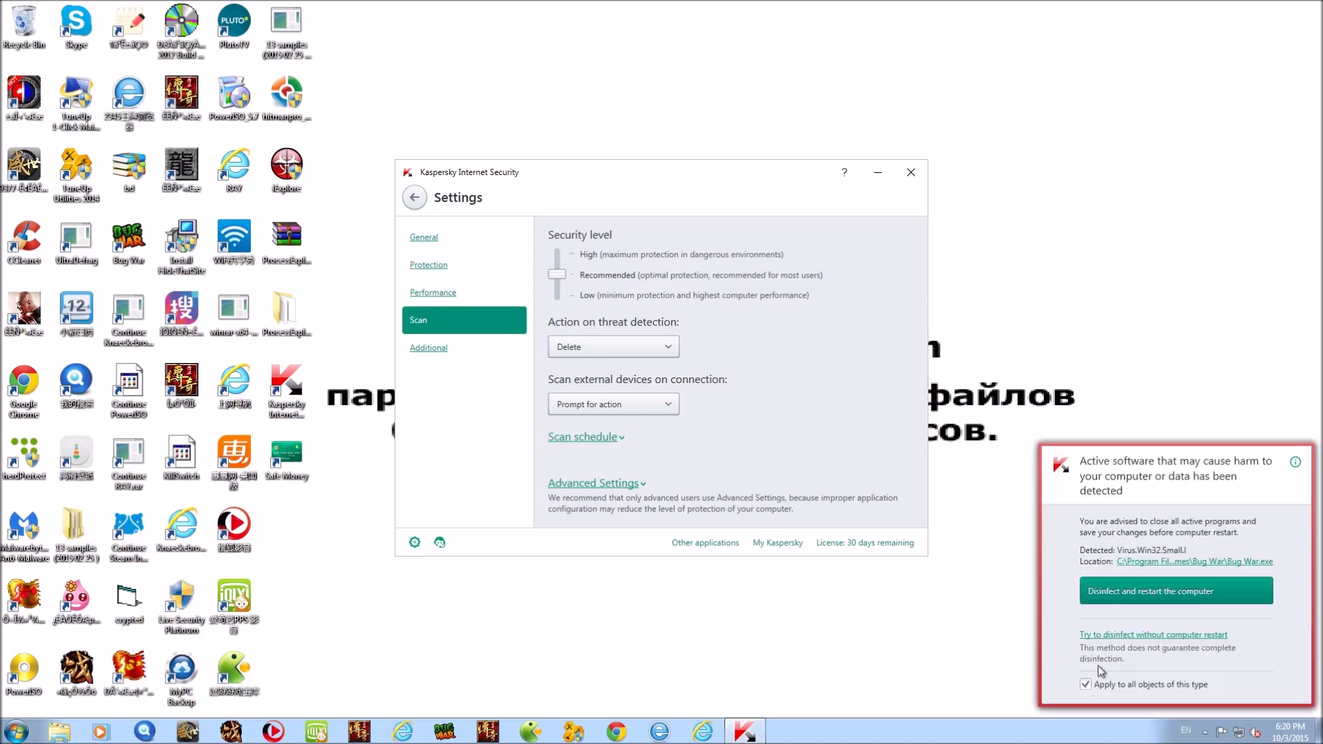
left_click(1116, 636)
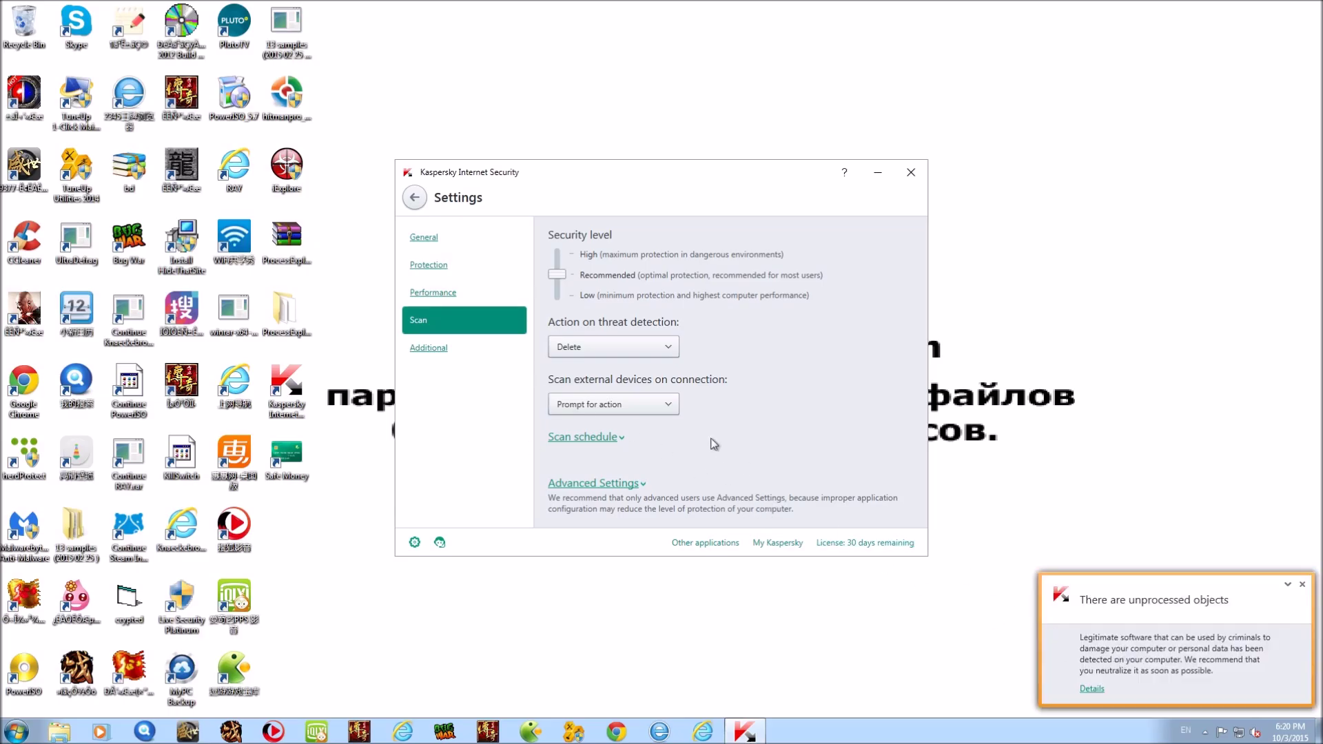
Examine the general settings and the advanced File Anti-Virus settings, from file types down to scan technologies.
left_click(433, 239)
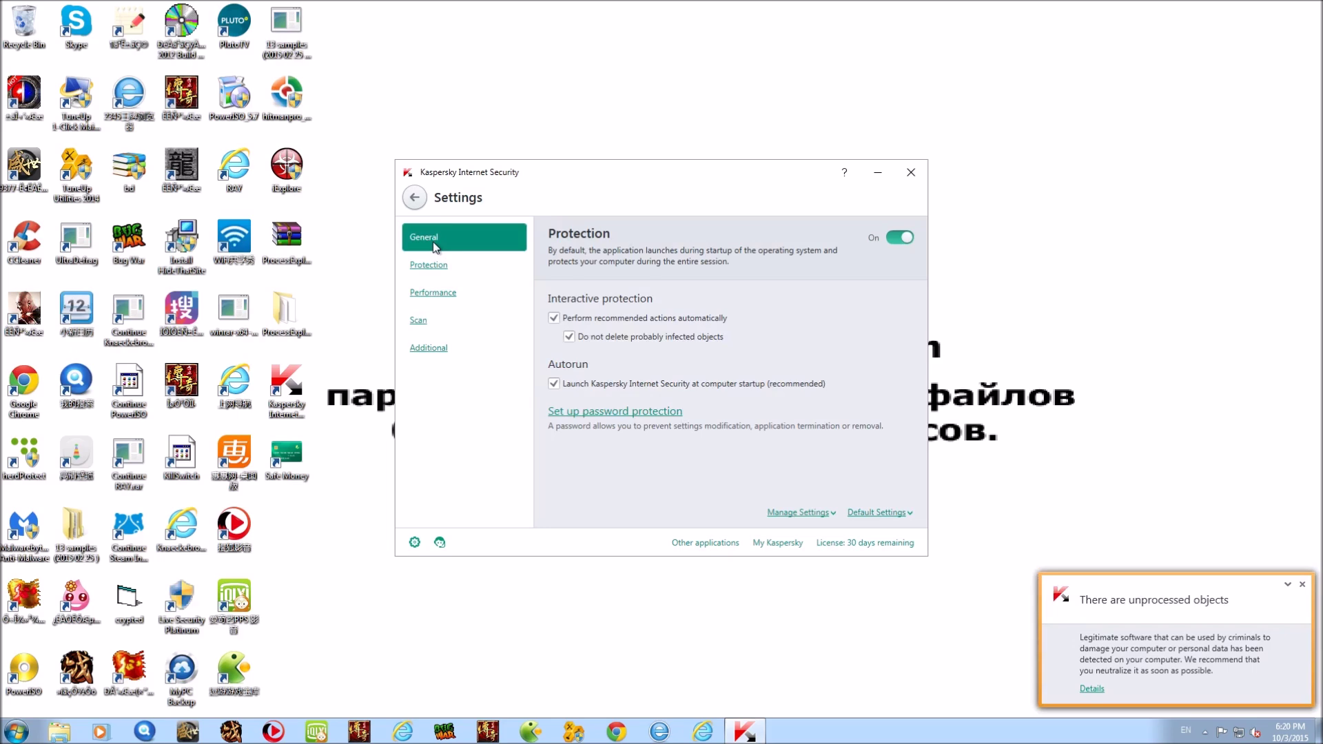
left_click(414, 198)
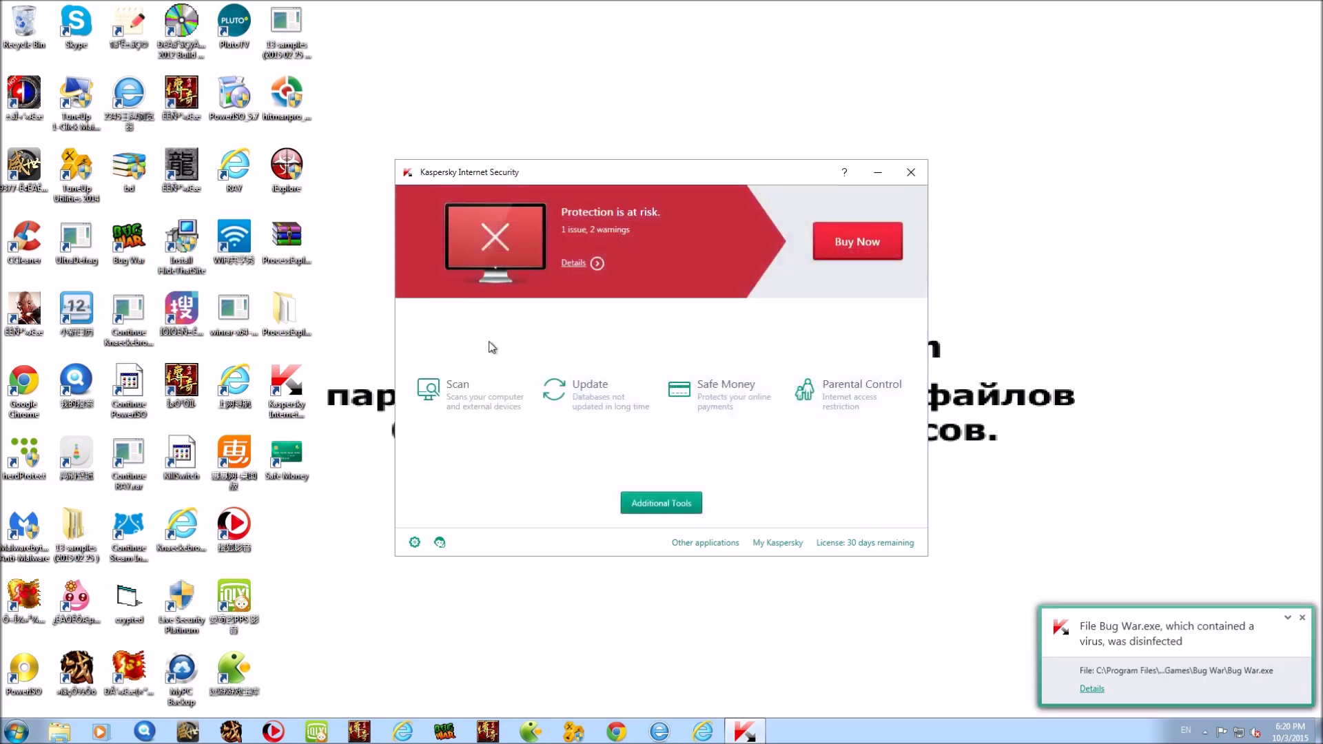
left_click(414, 542)
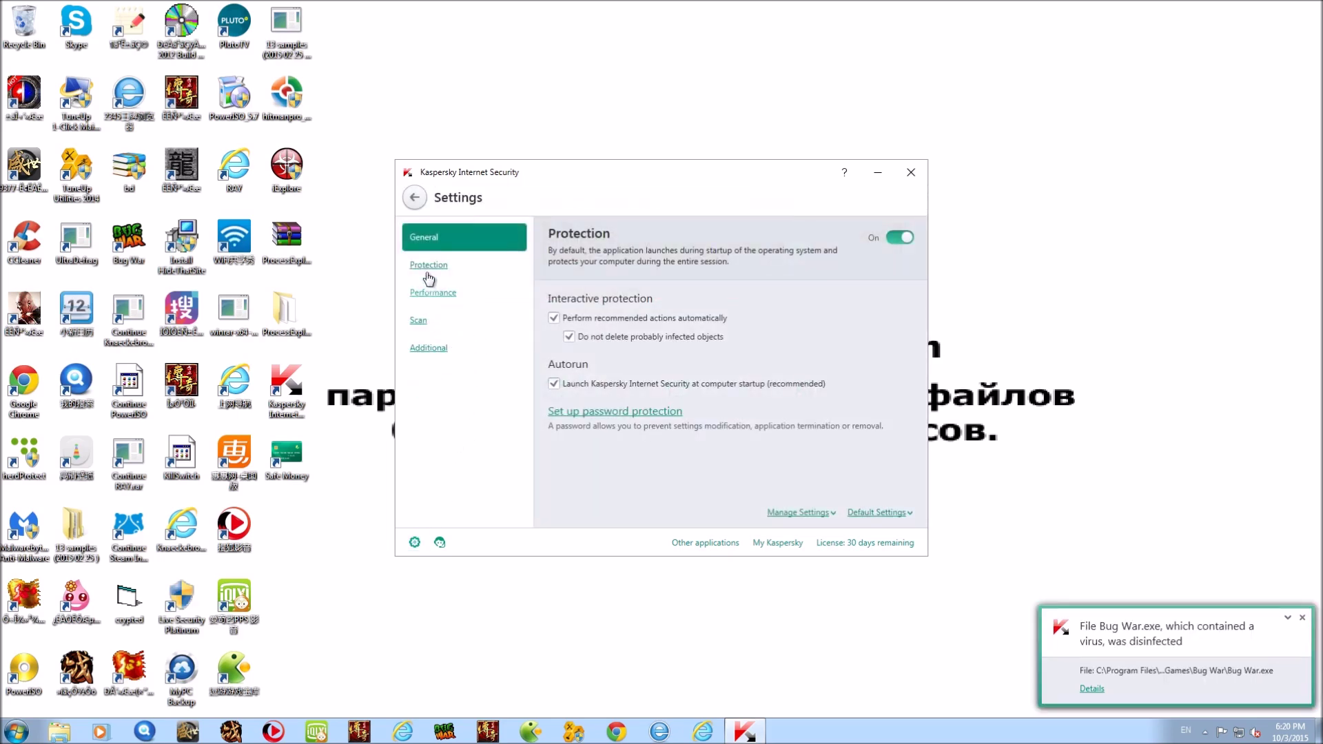
left_click(428, 265)
left_click(612, 240)
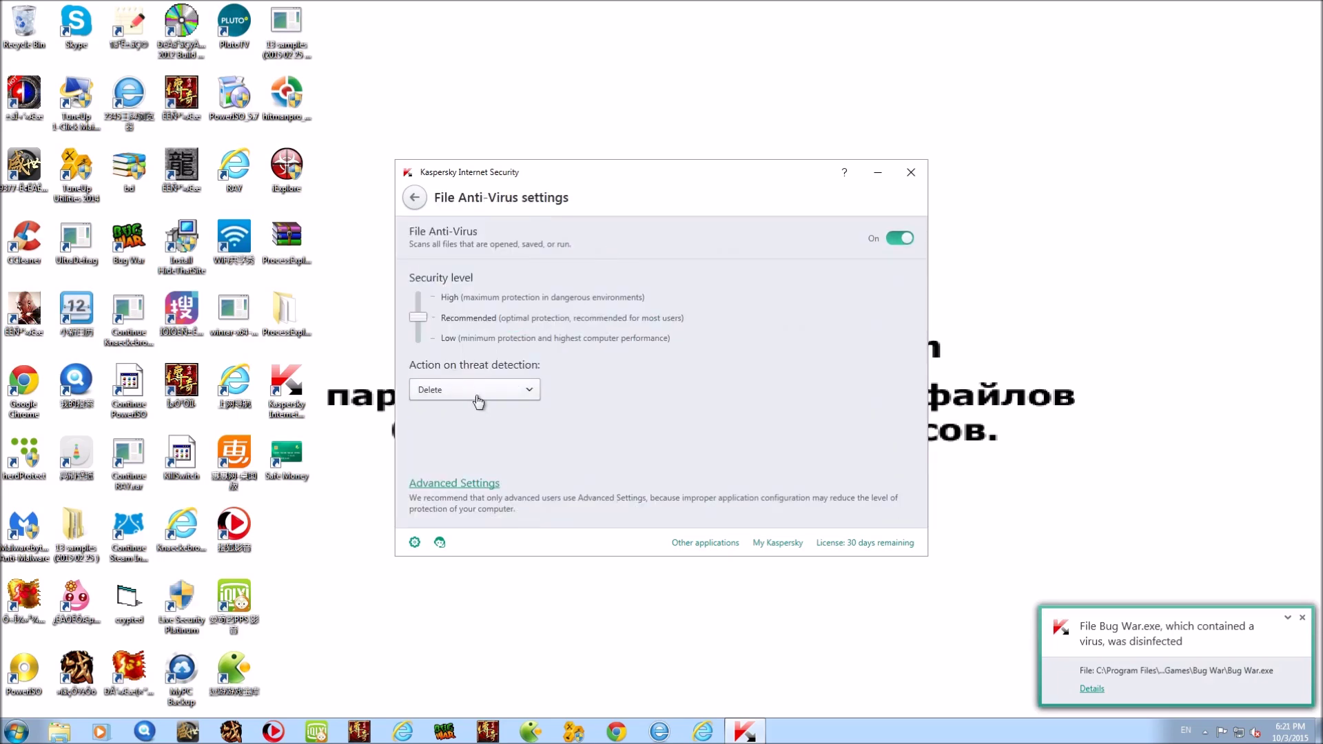
left_click(454, 486)
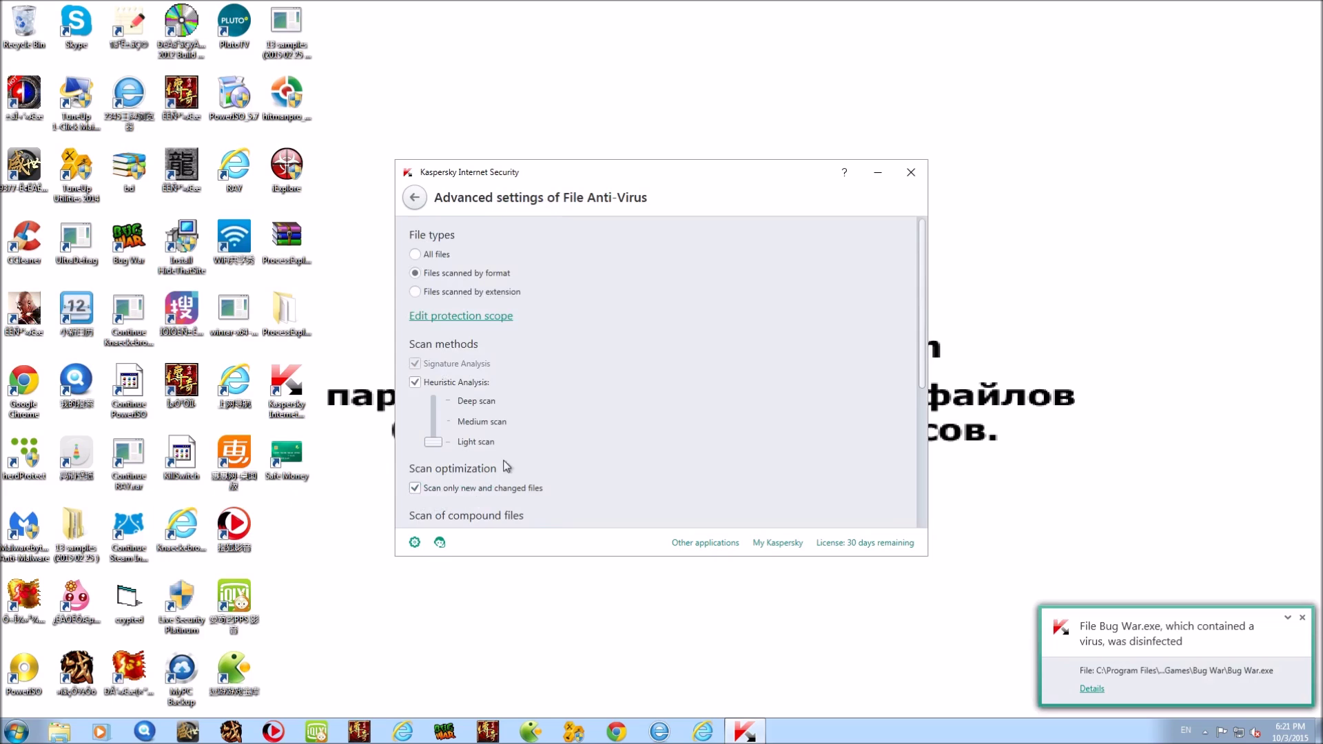
scroll(487, 399, "down", 1)
scroll(483, 413, "down", 6)
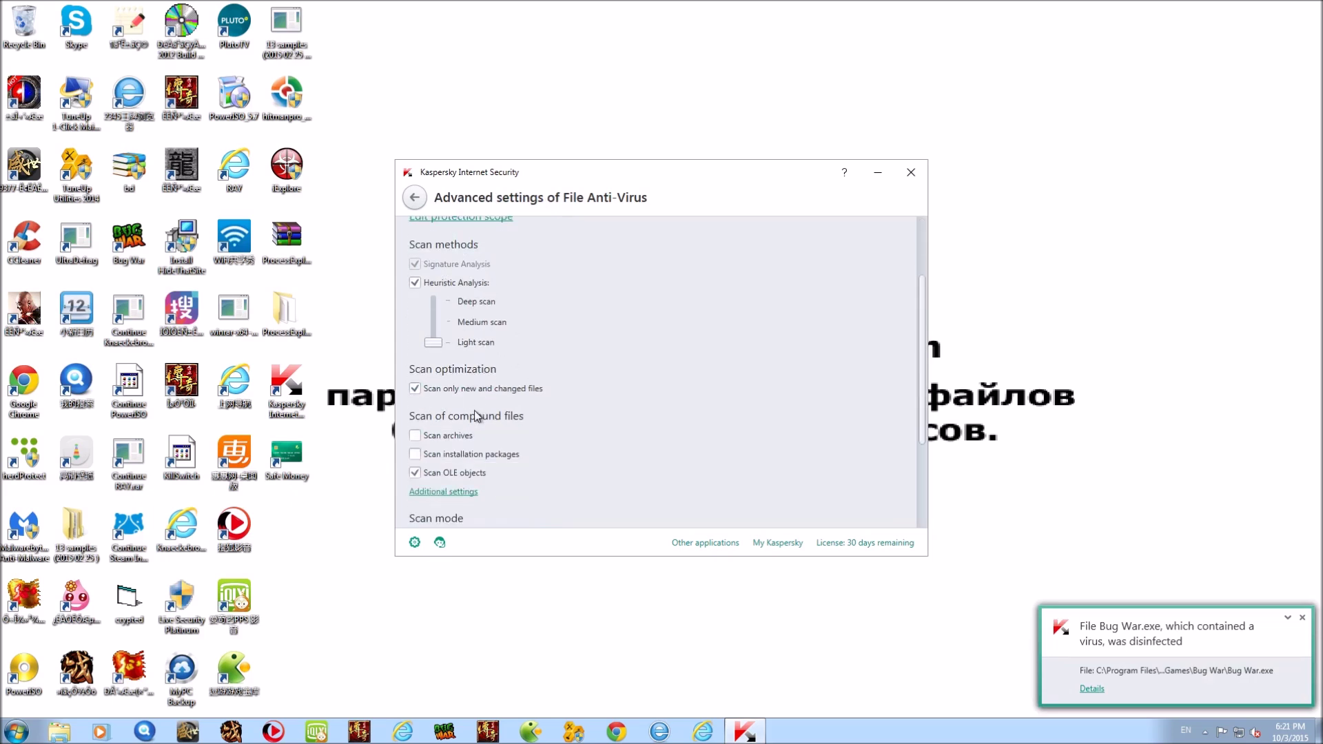
scroll(468, 467, "down", 1)
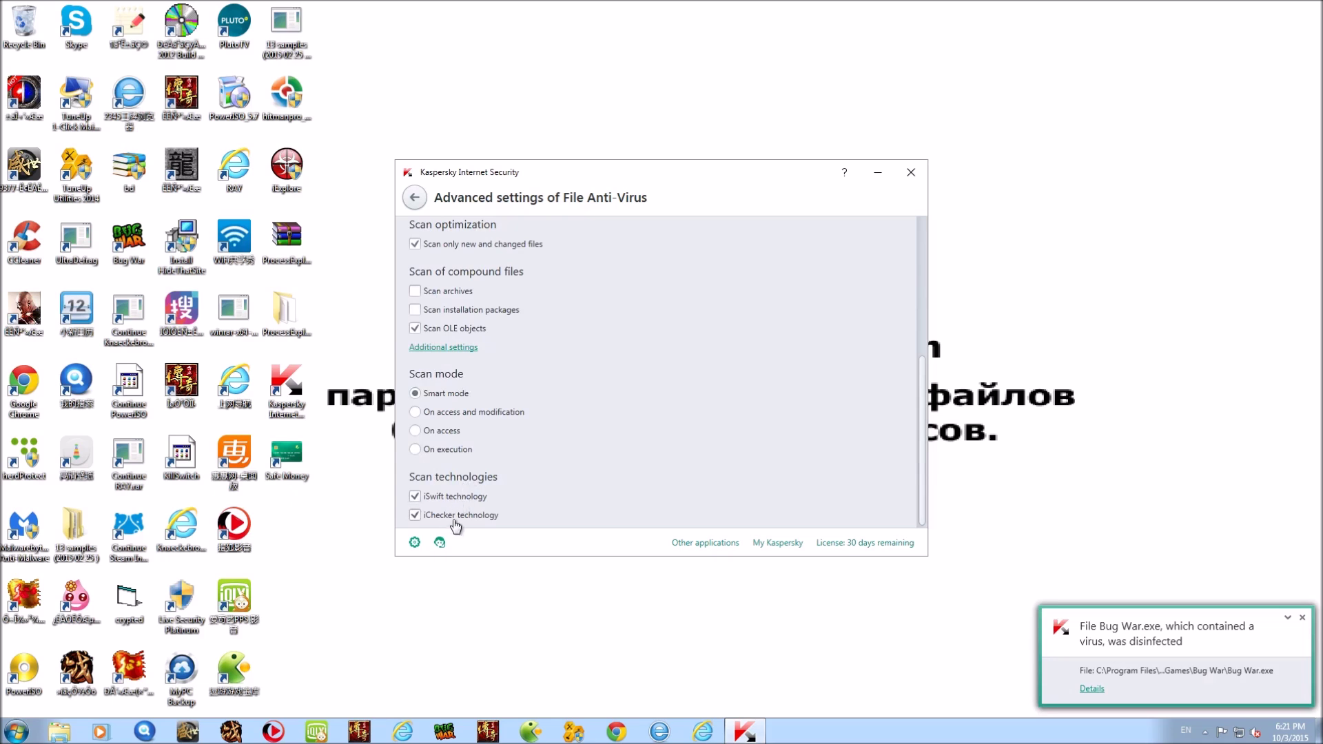
scroll(452, 520, "up", 7)
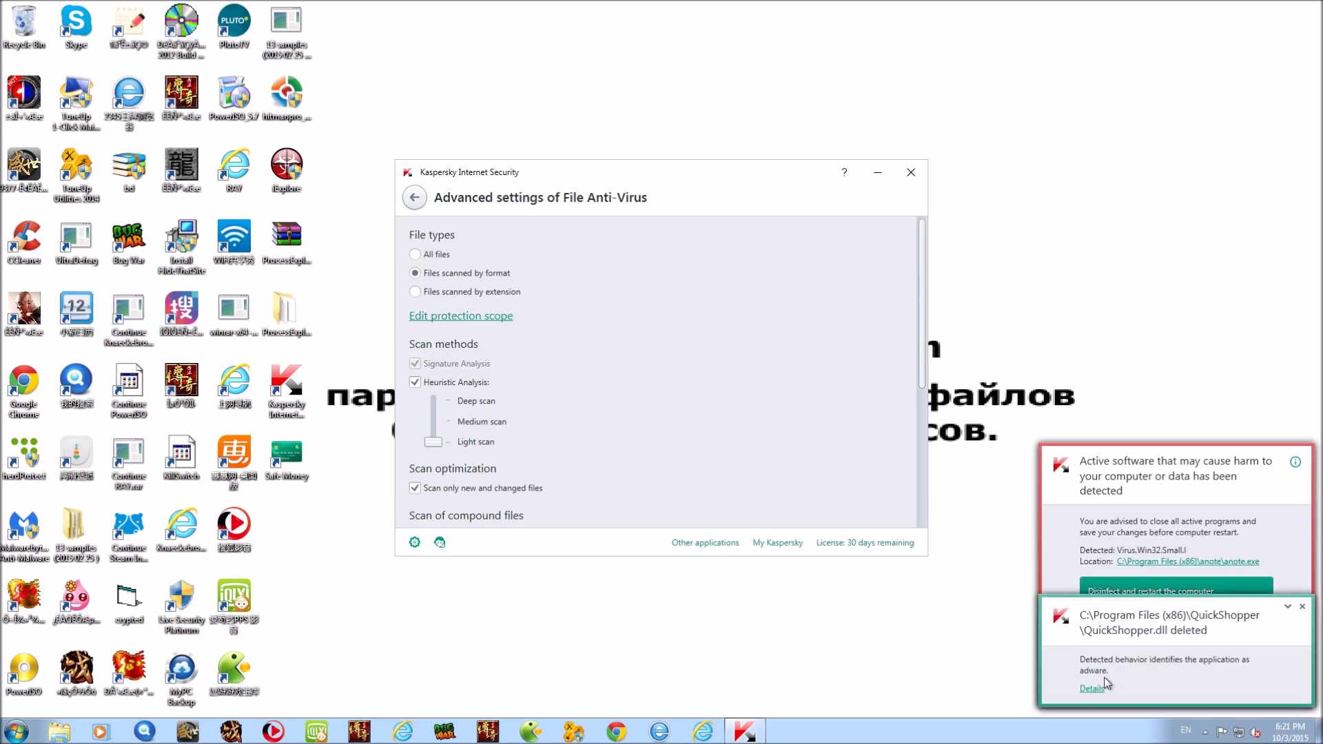
Dismiss the notifications about QuickShopper.dll, Bug War.exe, the detected malware and herdProtectScan.exe.
left_click(1301, 609)
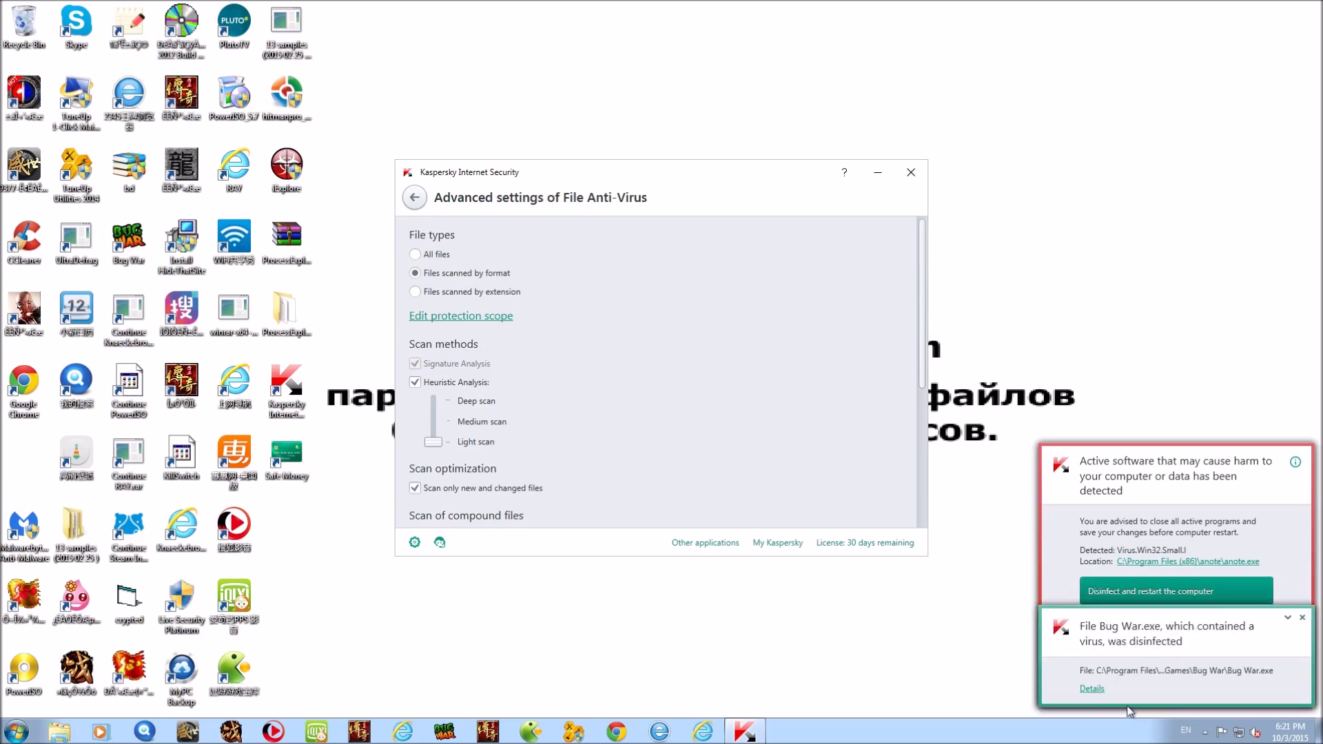
left_click(1302, 620)
left_click(1302, 619)
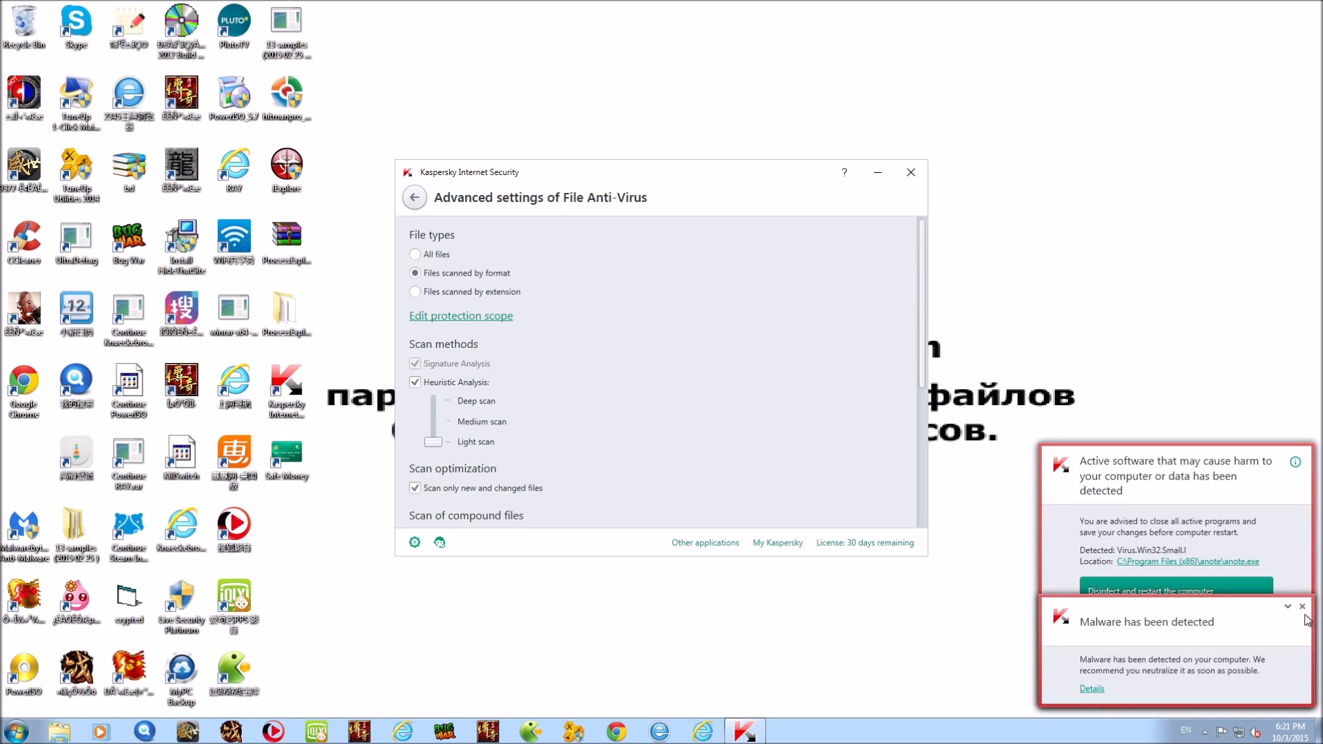
left_click(1303, 607)
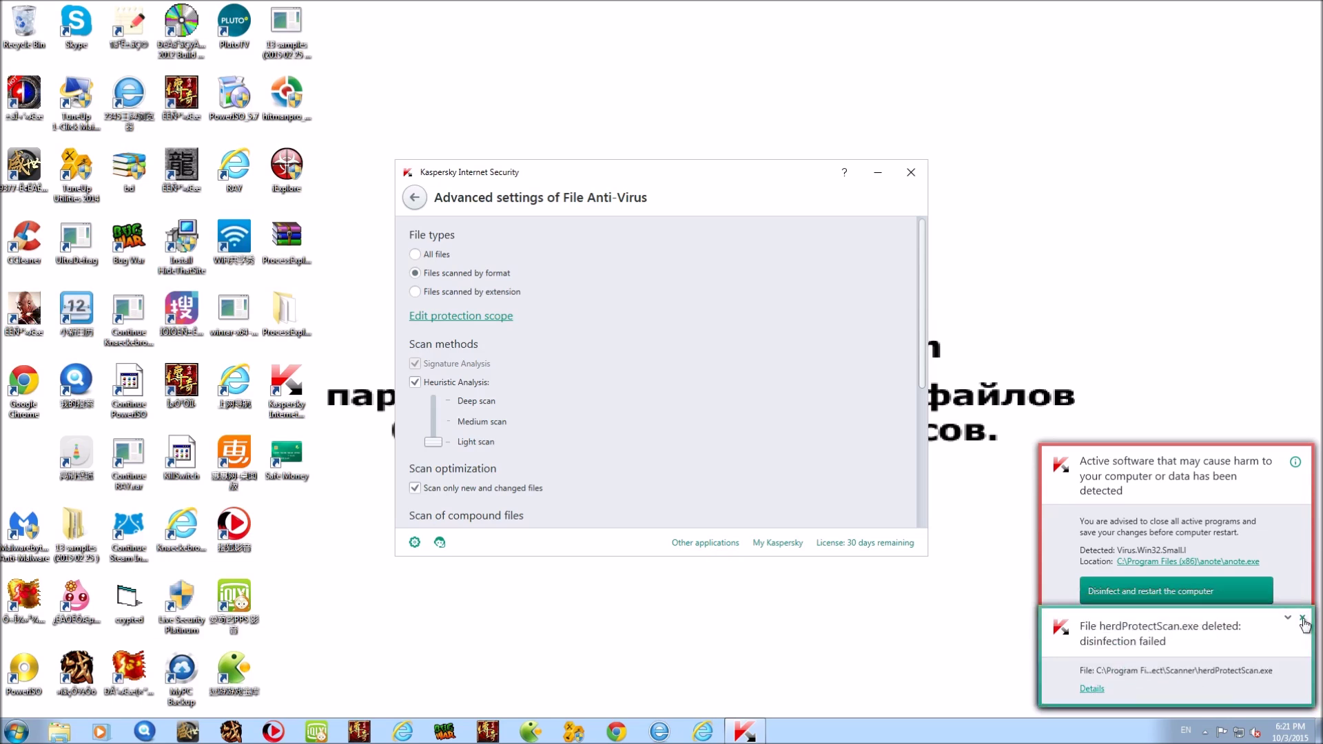
left_click(1302, 620)
Try to disinfect anote.exe, for all objects of its type, and ajuse.exe without restarting, and approve the confirmation request.
left_click(1085, 684)
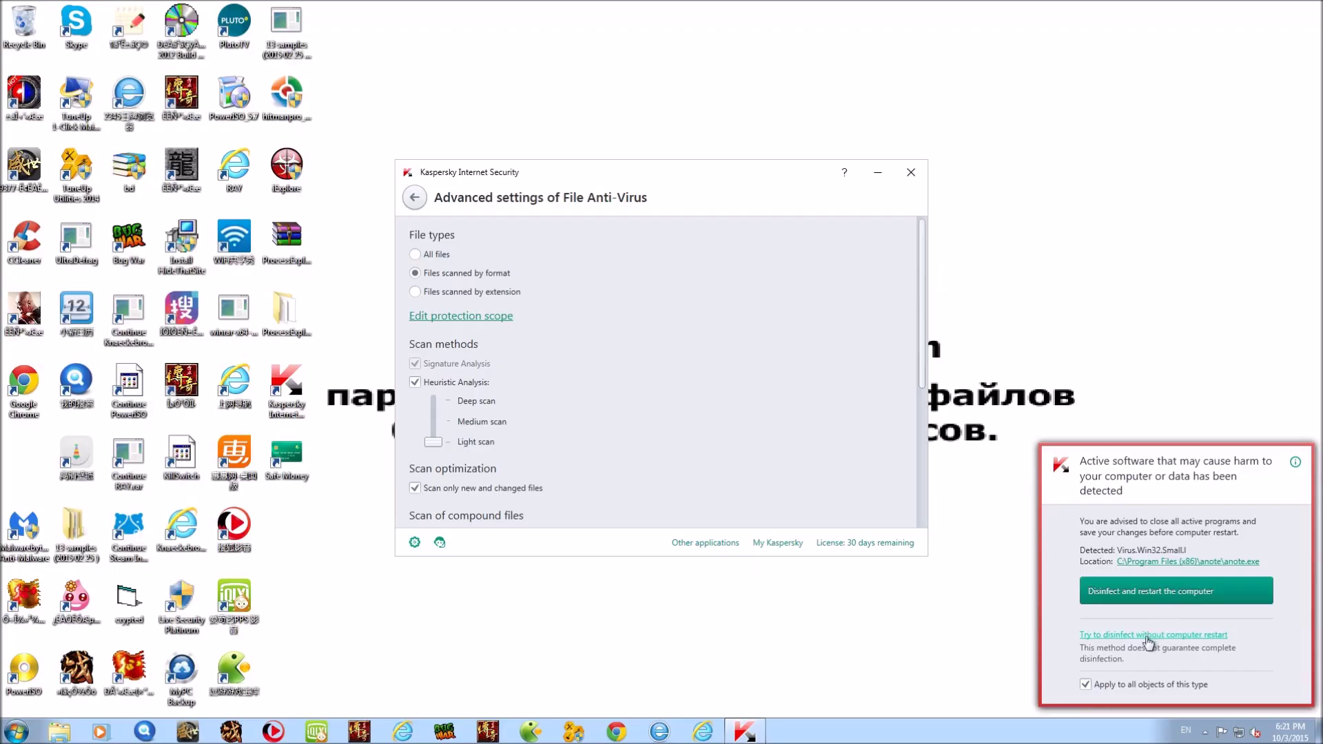
left_click(1143, 635)
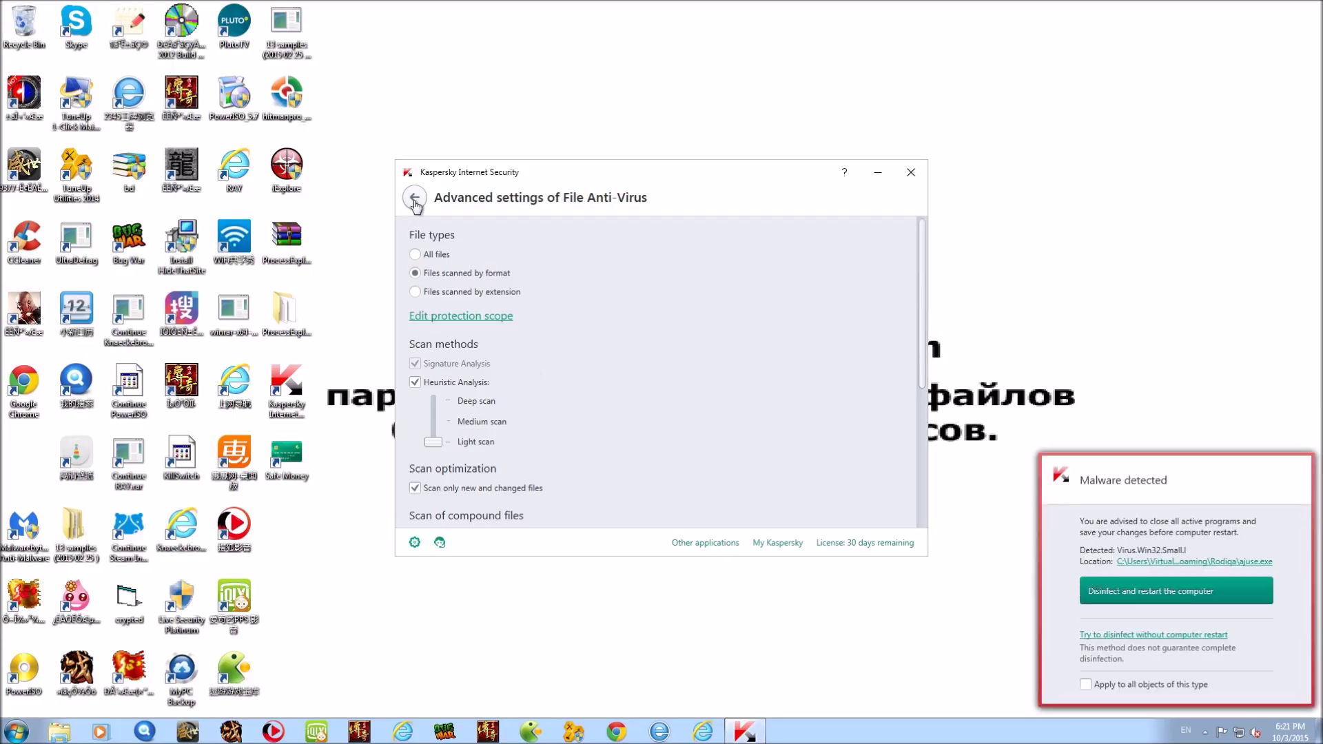
left_click(1110, 634)
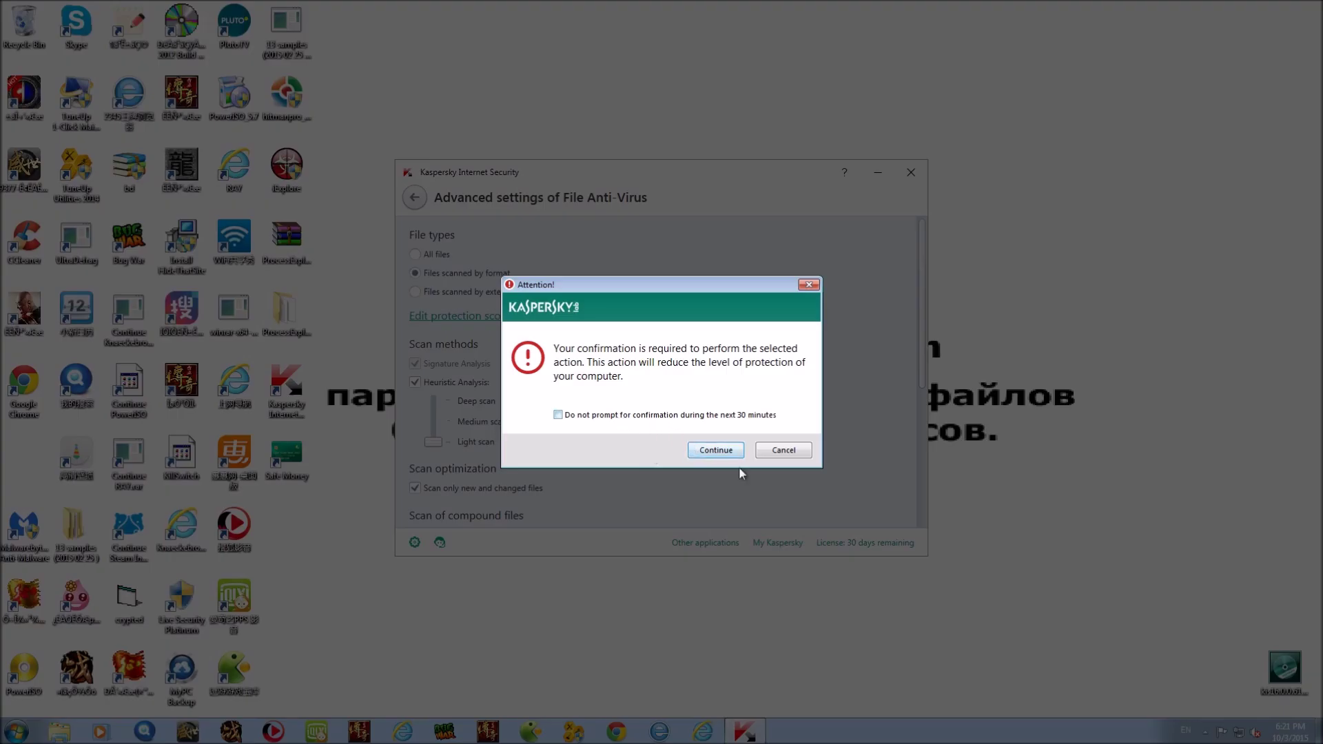
left_click(716, 452)
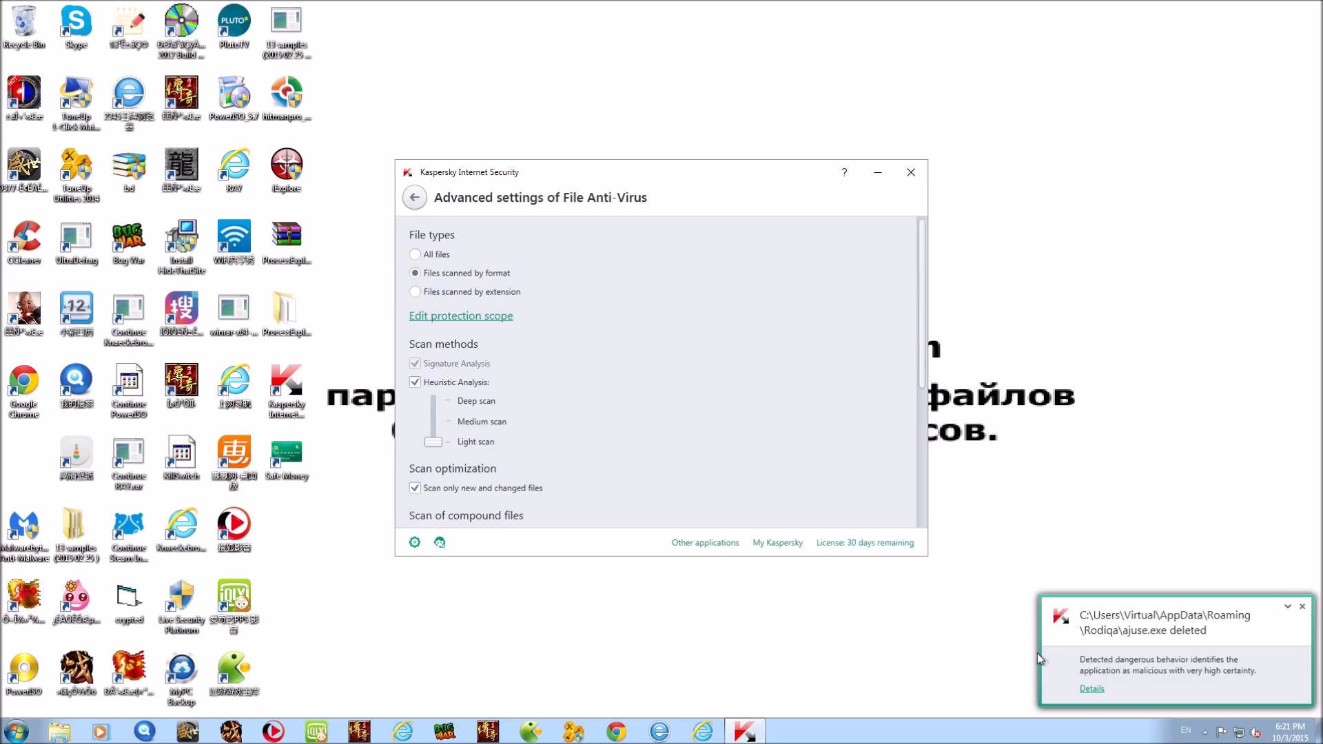
Leave the protection settings and the full scan page, and start an update of the databases and application modules.
left_click(423, 201)
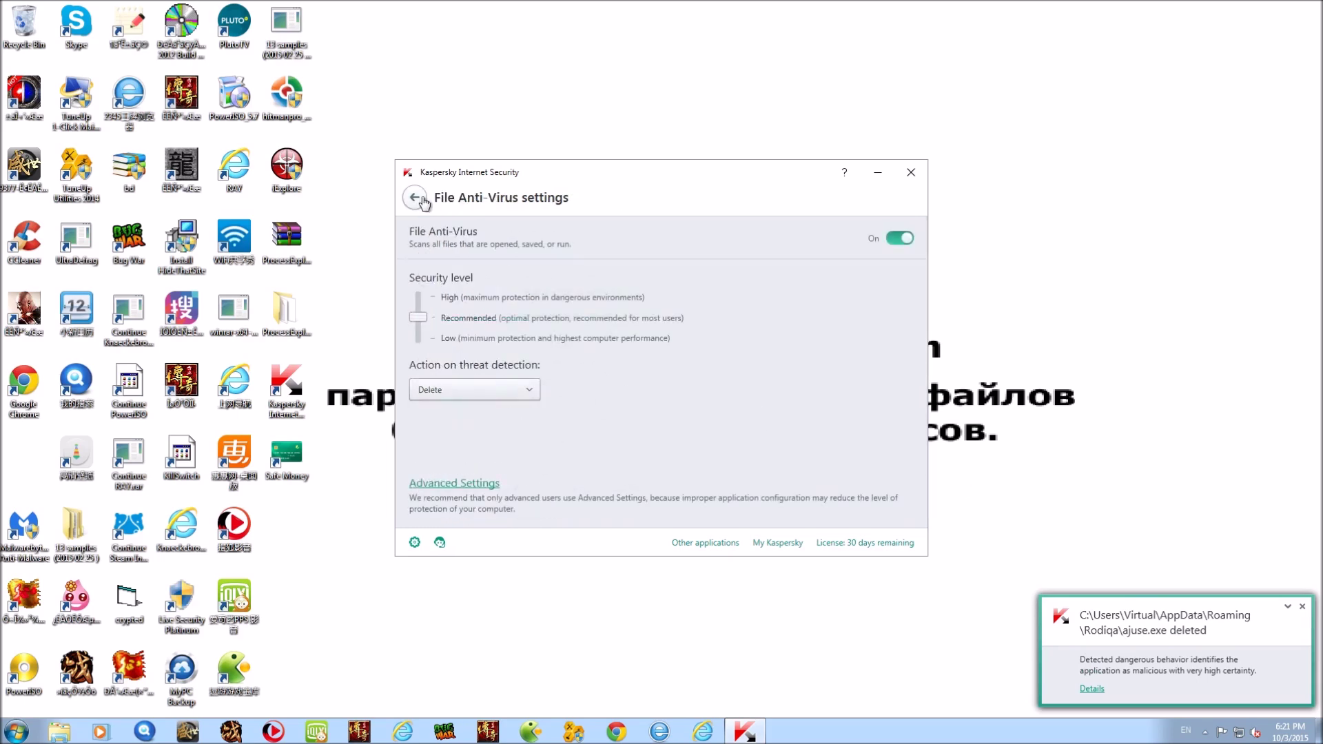
left_click(423, 202)
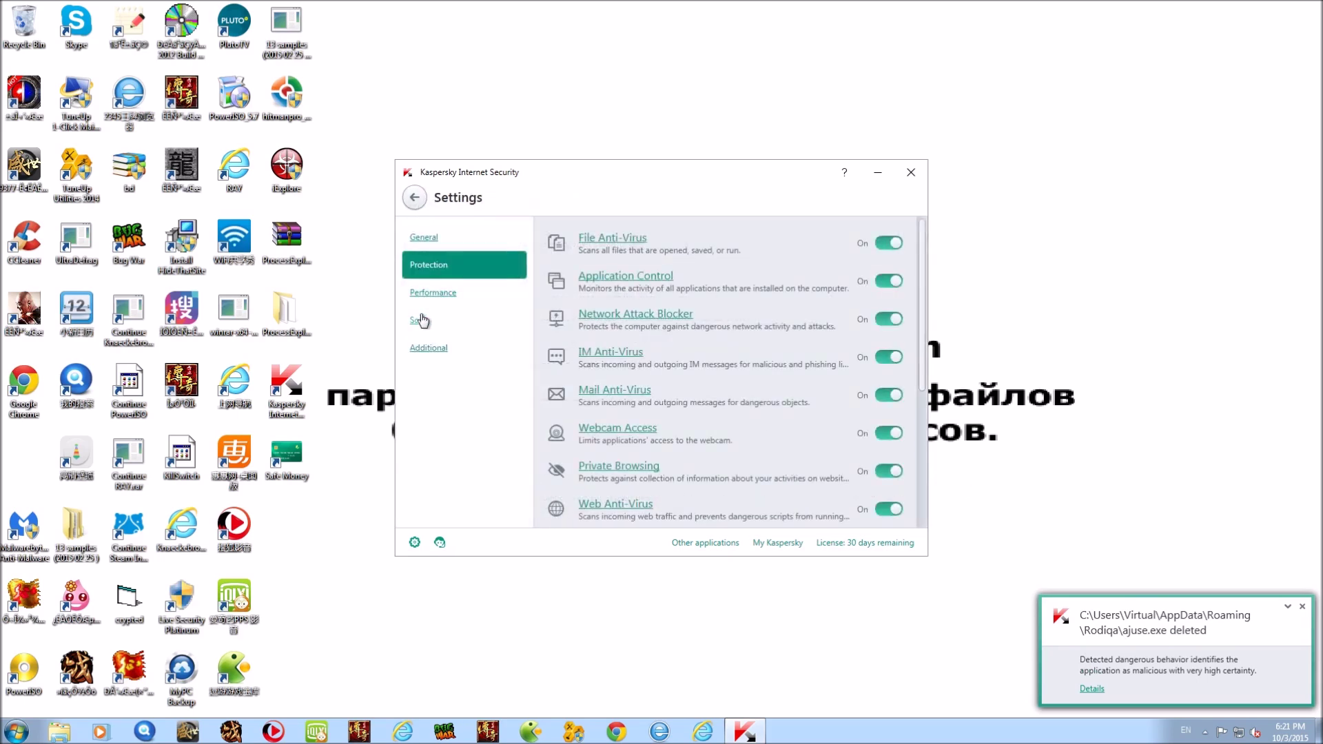
left_click(421, 318)
left_click(420, 201)
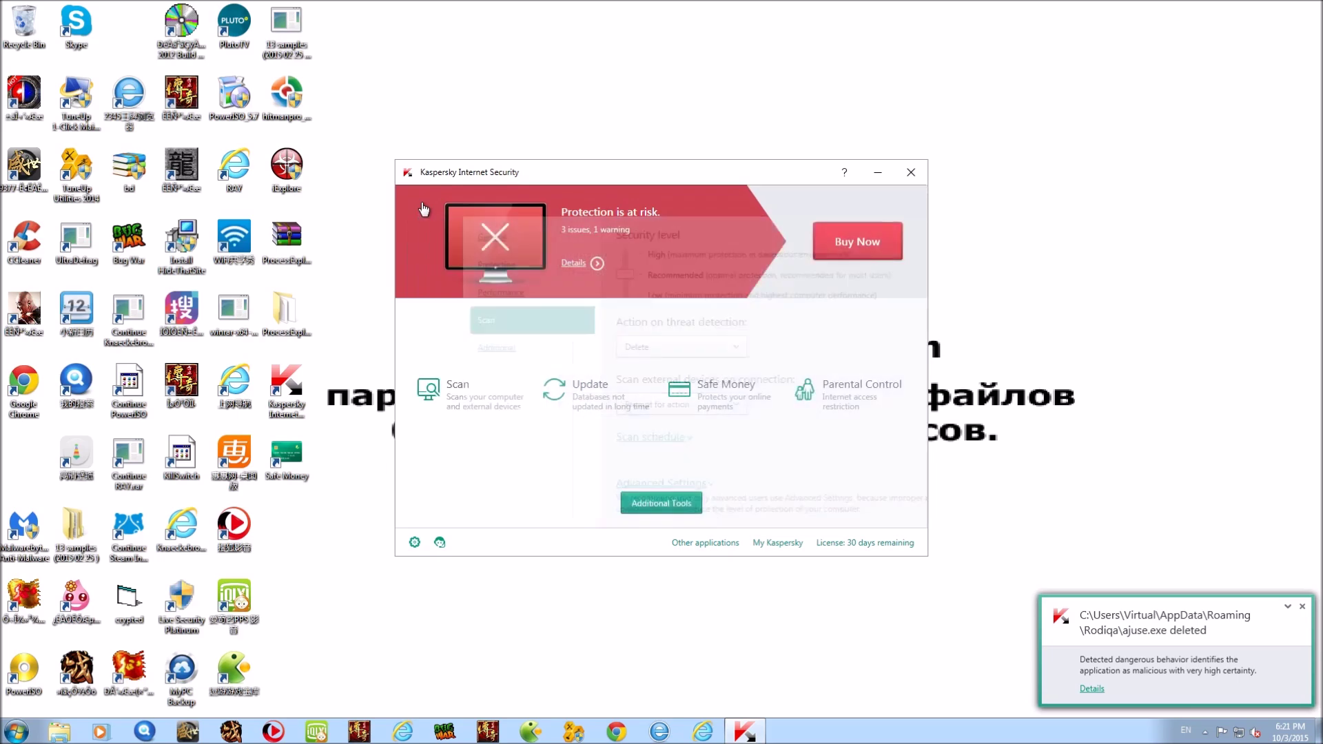
left_click(457, 401)
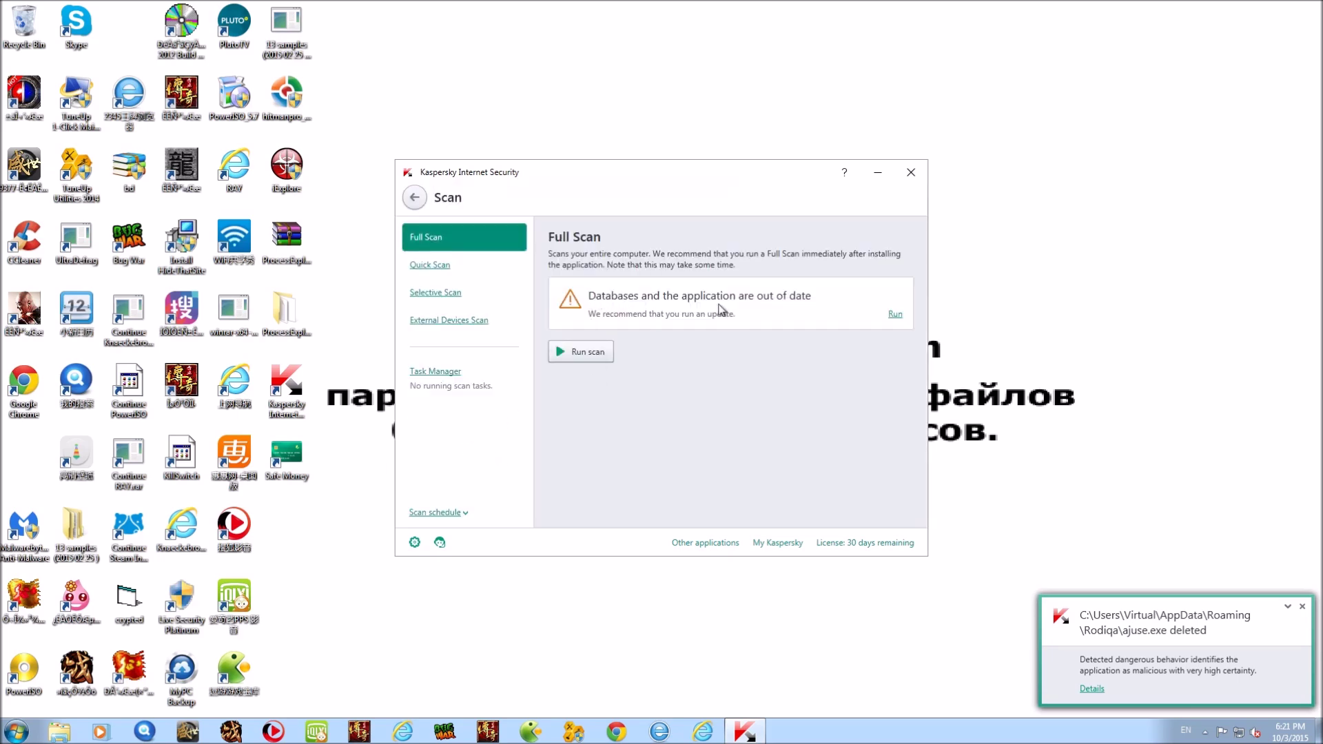
left_click(414, 198)
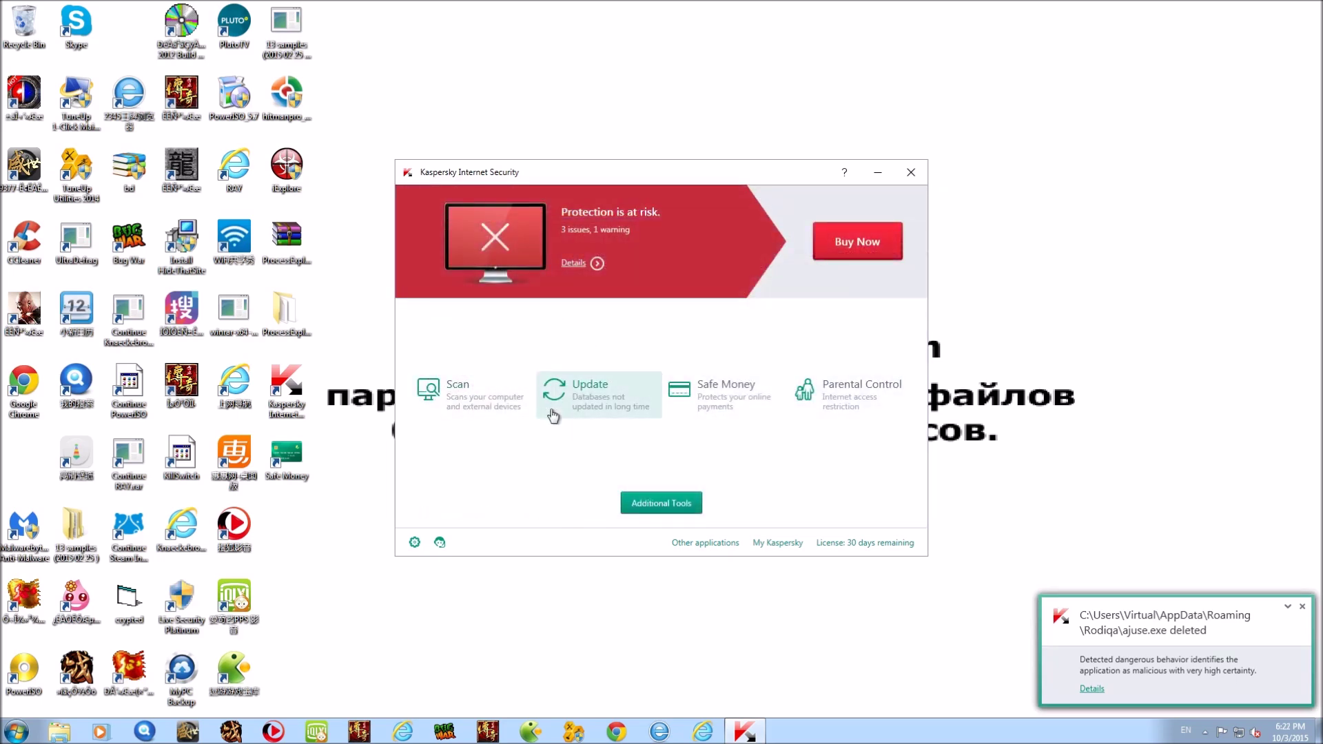
left_click(551, 414)
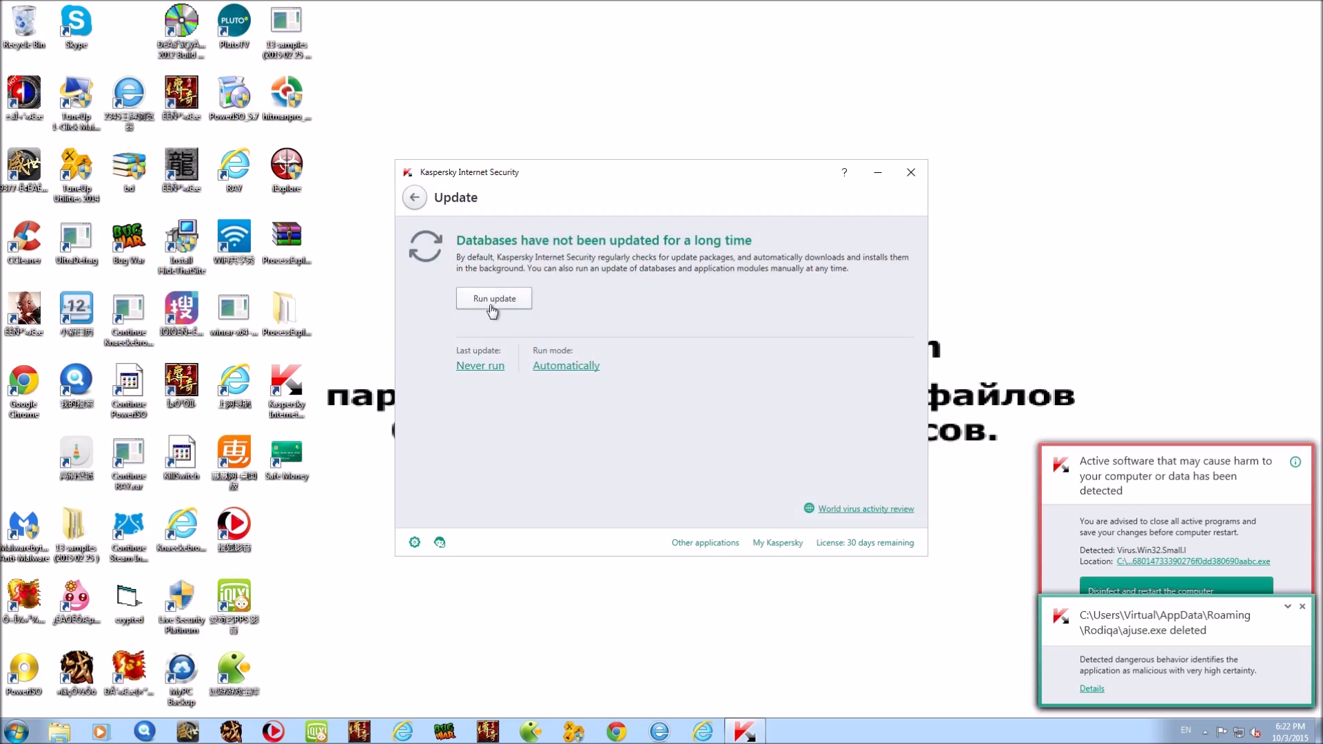
left_click(494, 299)
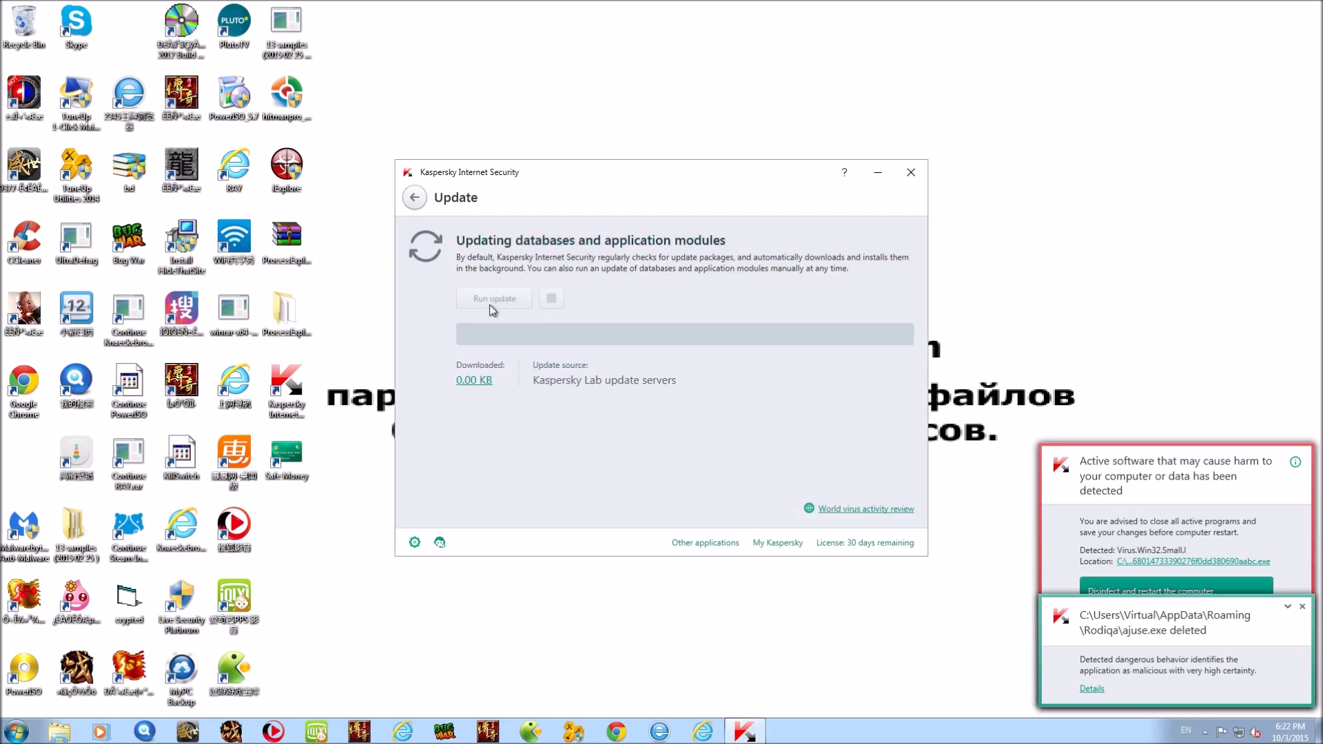
Dismiss the notifications about the deletion of ajuse.exe and the hash-named executable.
left_click(1302, 609)
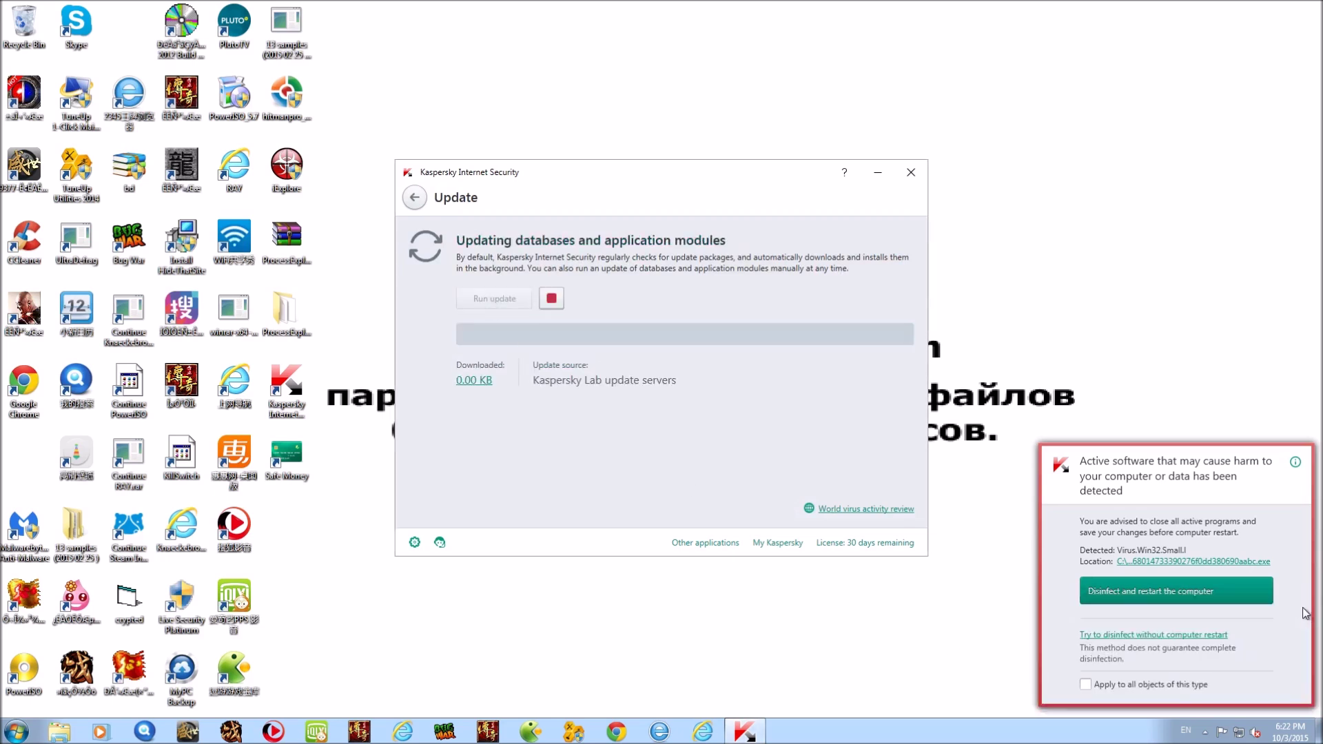
left_click(1303, 618)
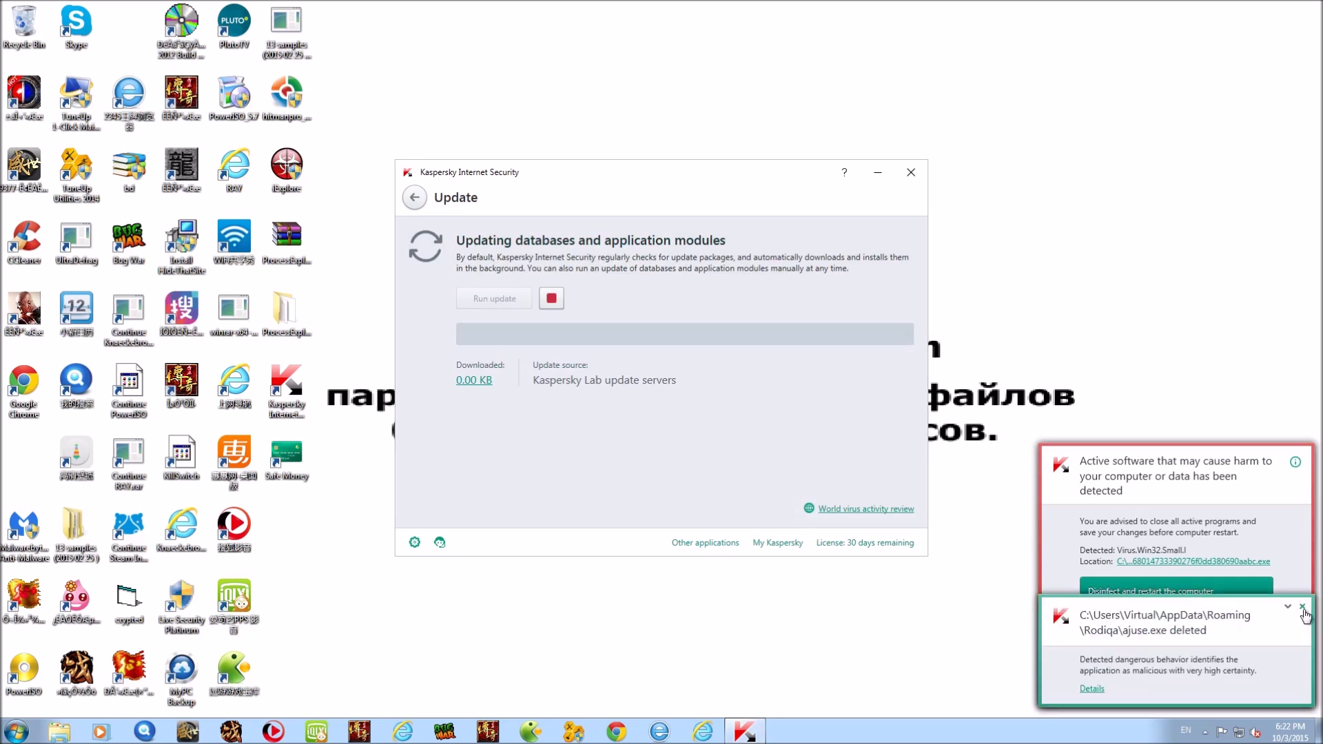
left_click(1303, 615)
left_click(1303, 615)
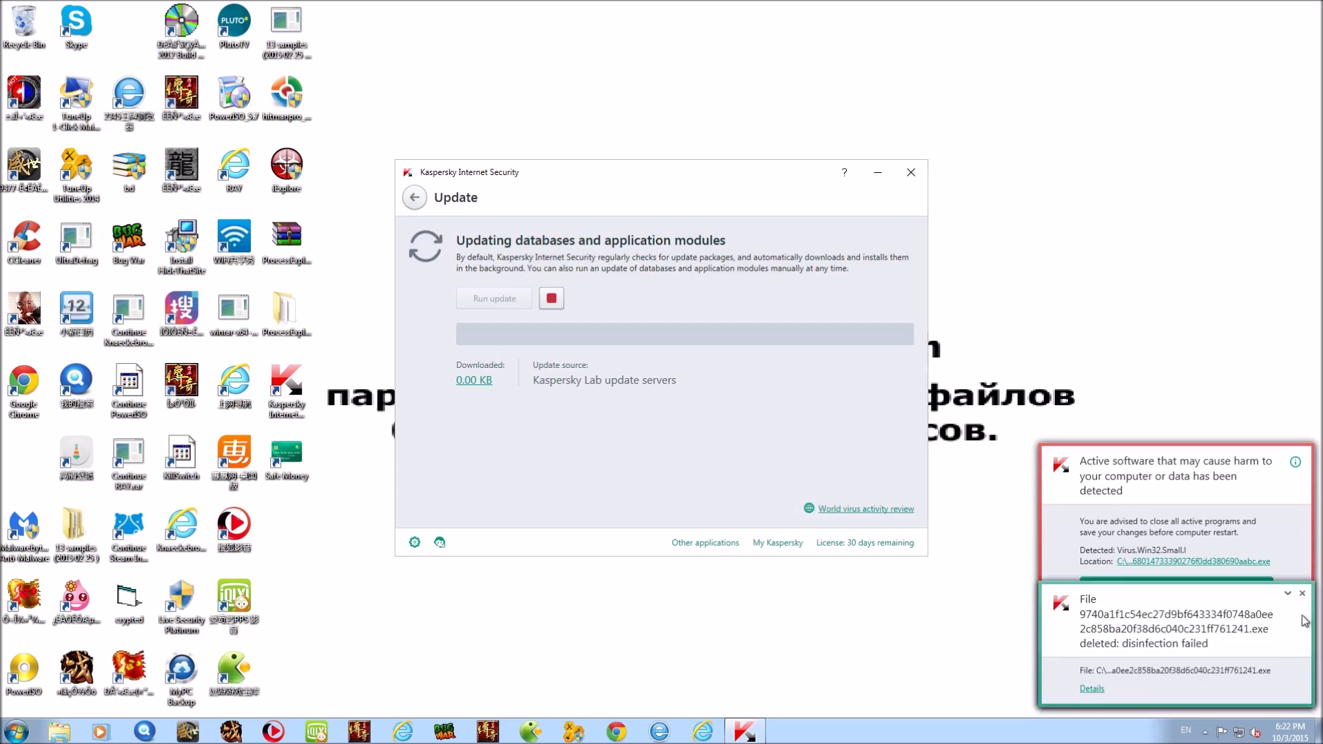
left_click(1304, 610)
left_click(1304, 611)
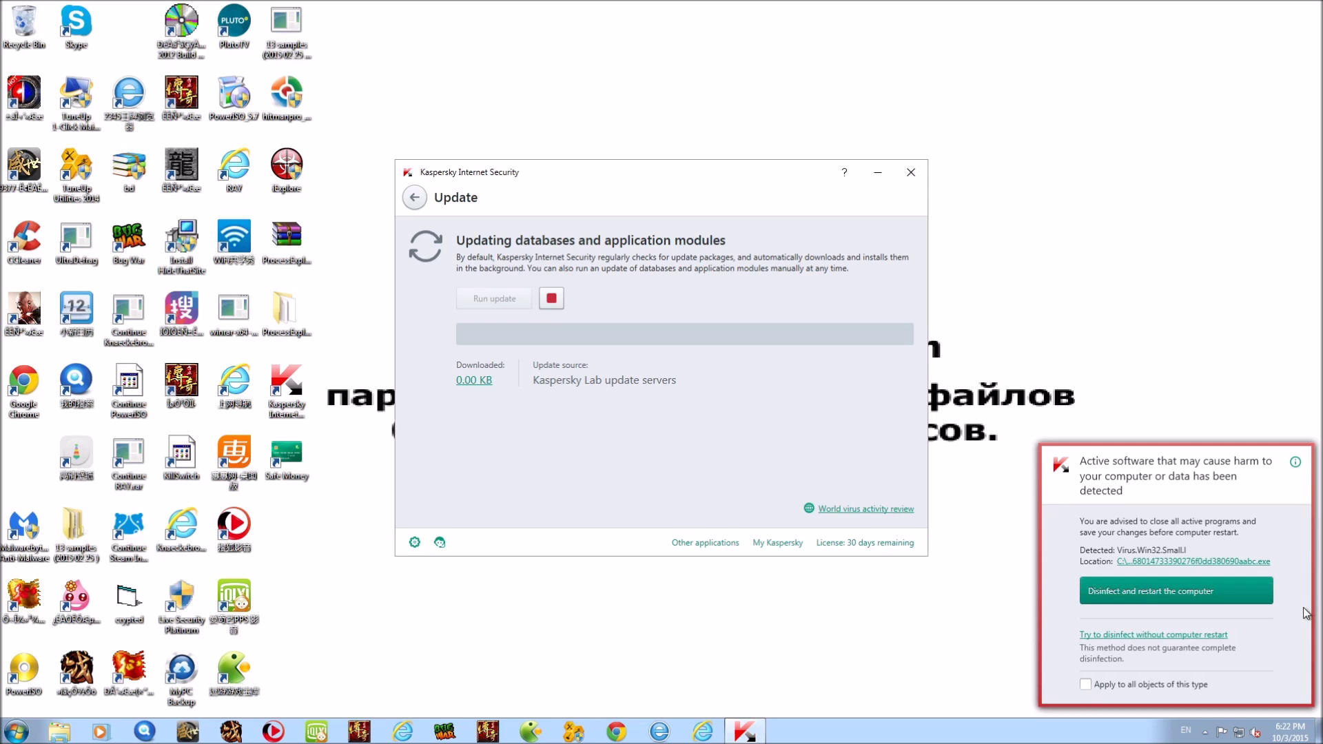
Try to disinfect PWRISOVM.EXE and the hash-named executables without restarting, and dismiss the PowerISO Virtual Drive Manager notification.
left_click(1129, 636)
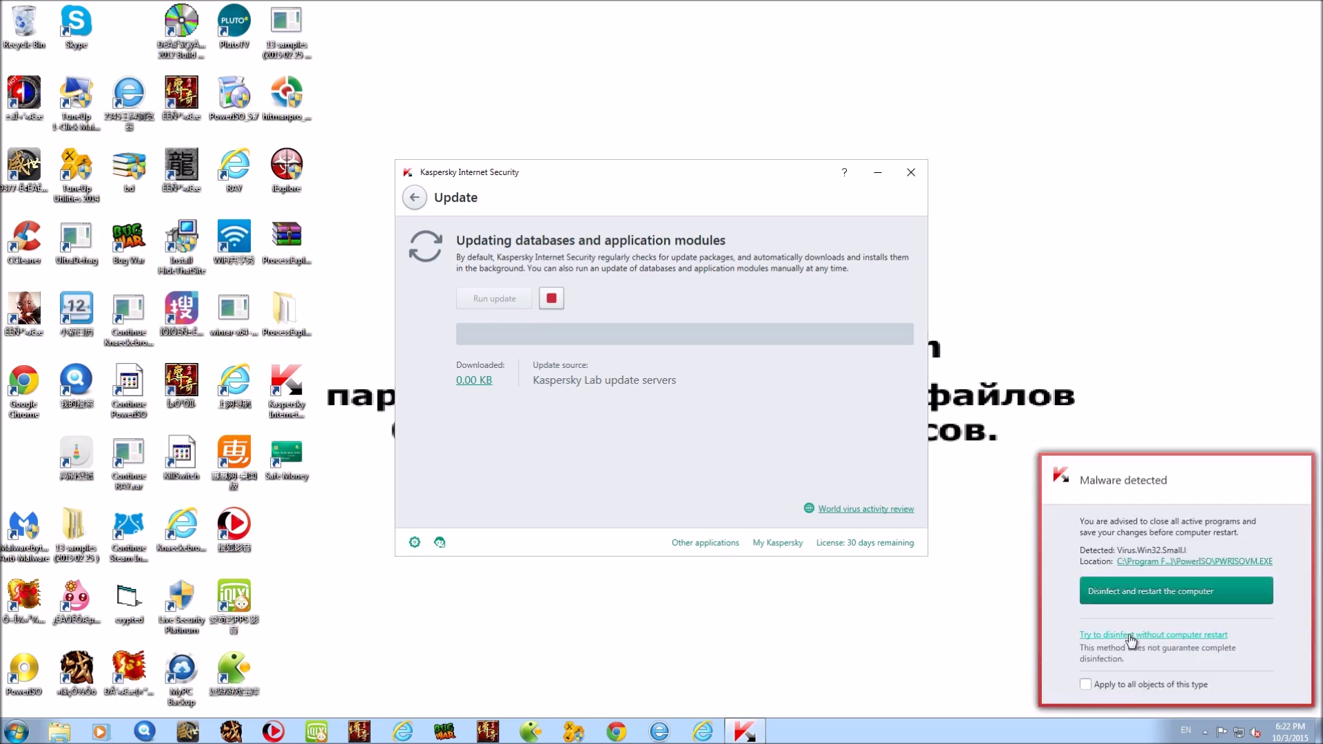
left_click(1128, 634)
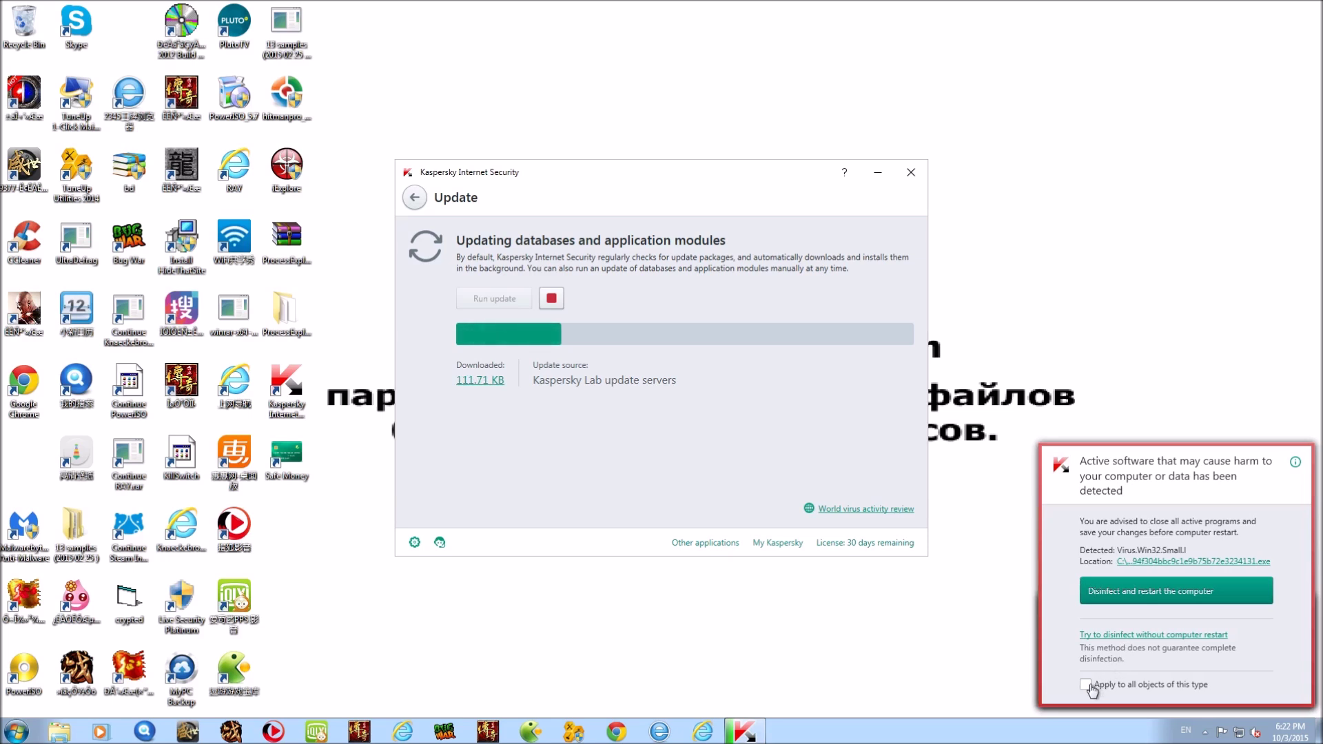
left_click(1128, 638)
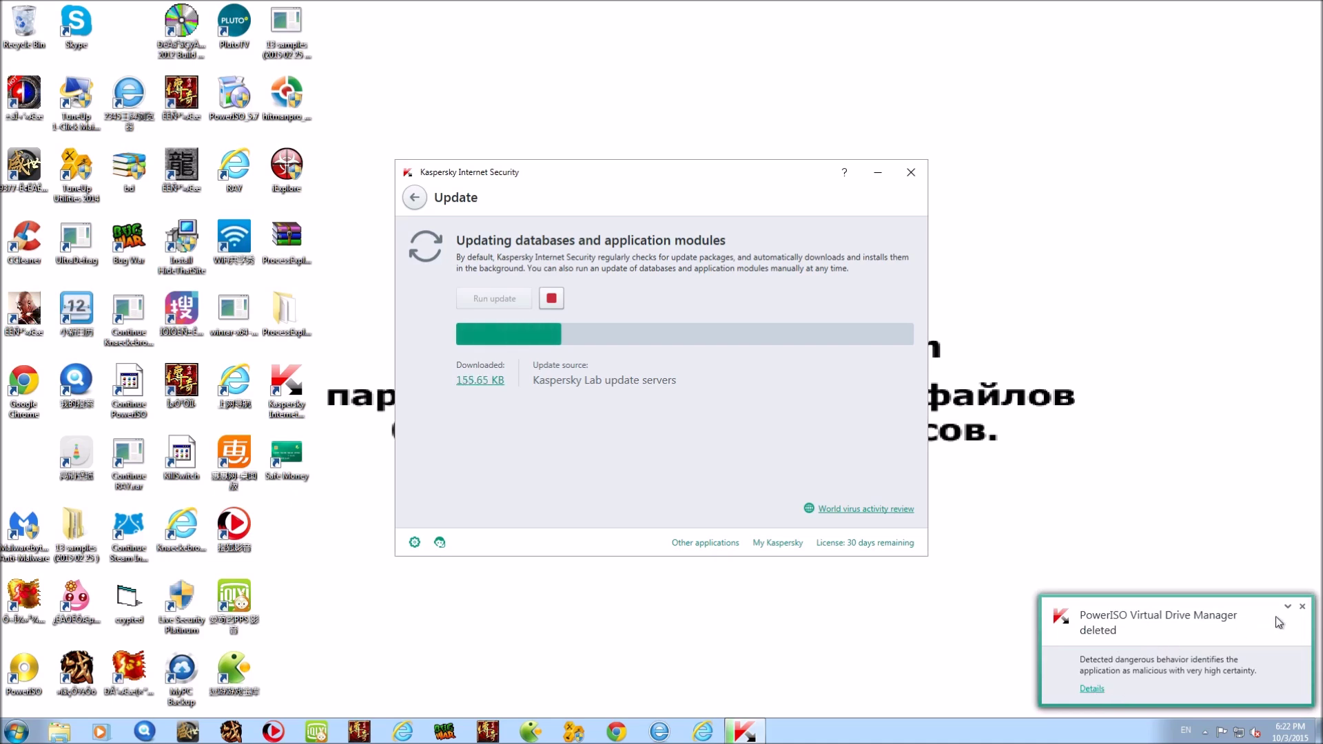
left_click(1303, 607)
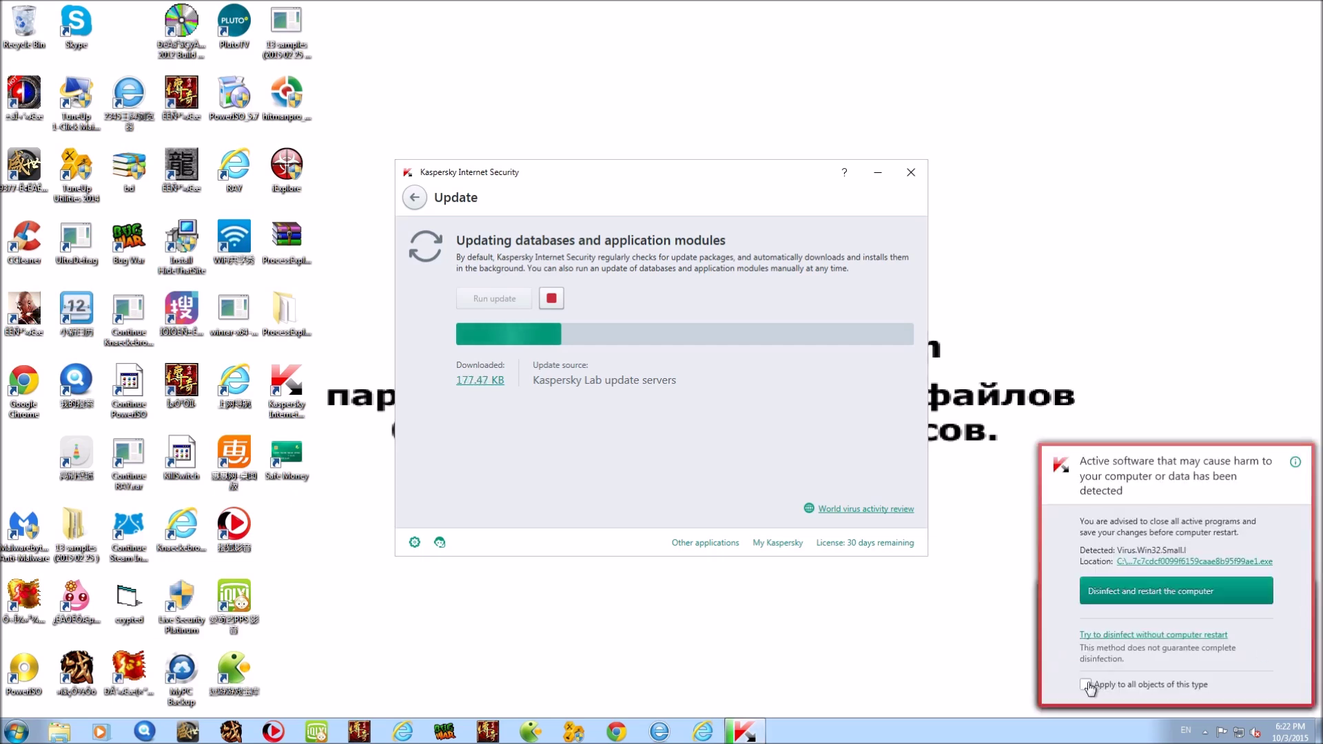
left_click(1104, 637)
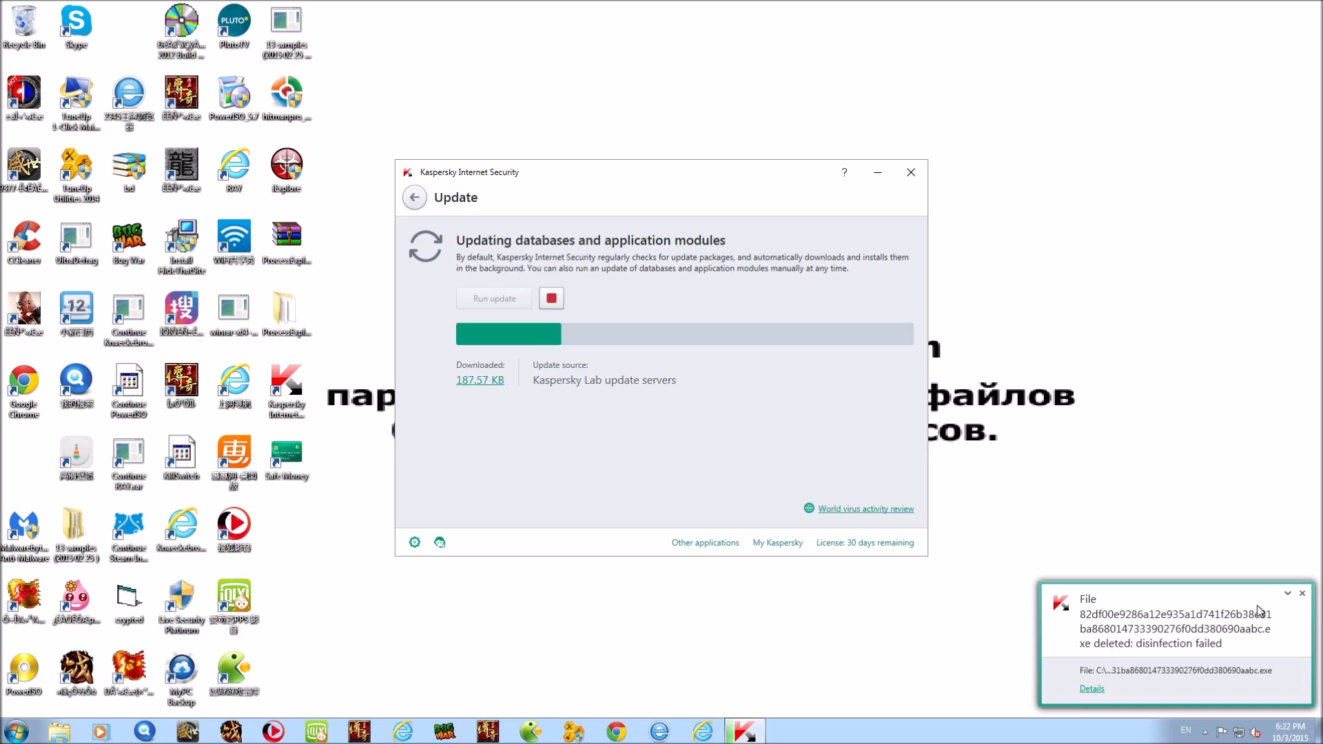
Dismiss the notifications about the hash-named files, iexplower, the registry entry and the detected malware.
left_click(1302, 593)
left_click(1302, 593)
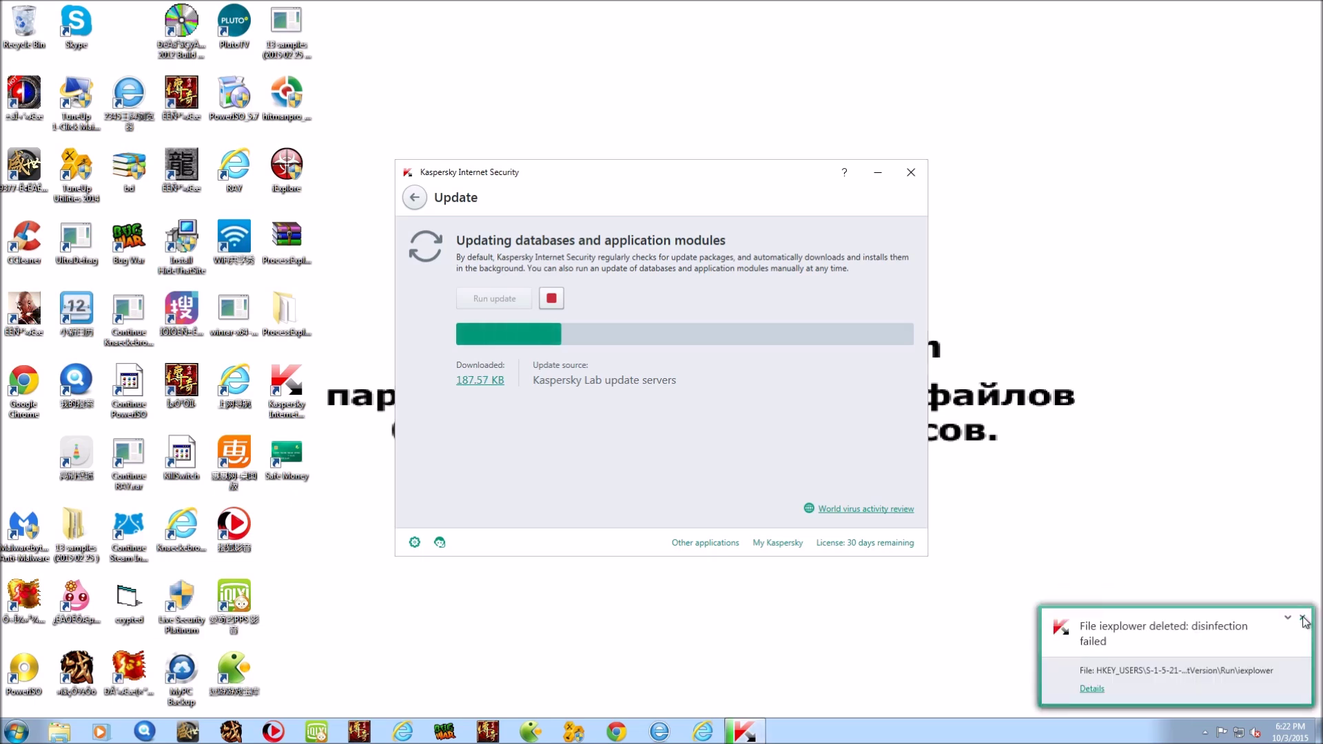
left_click(1302, 619)
left_click(1302, 593)
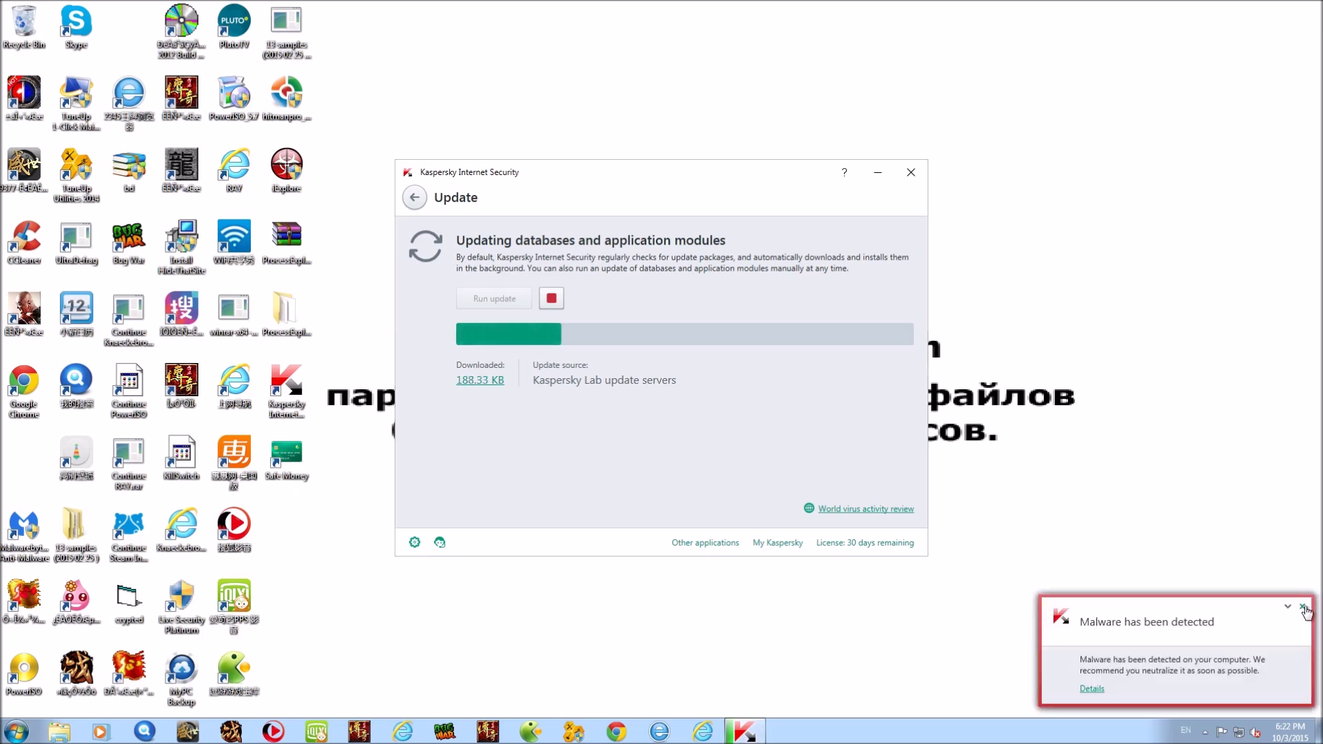
left_click(1302, 607)
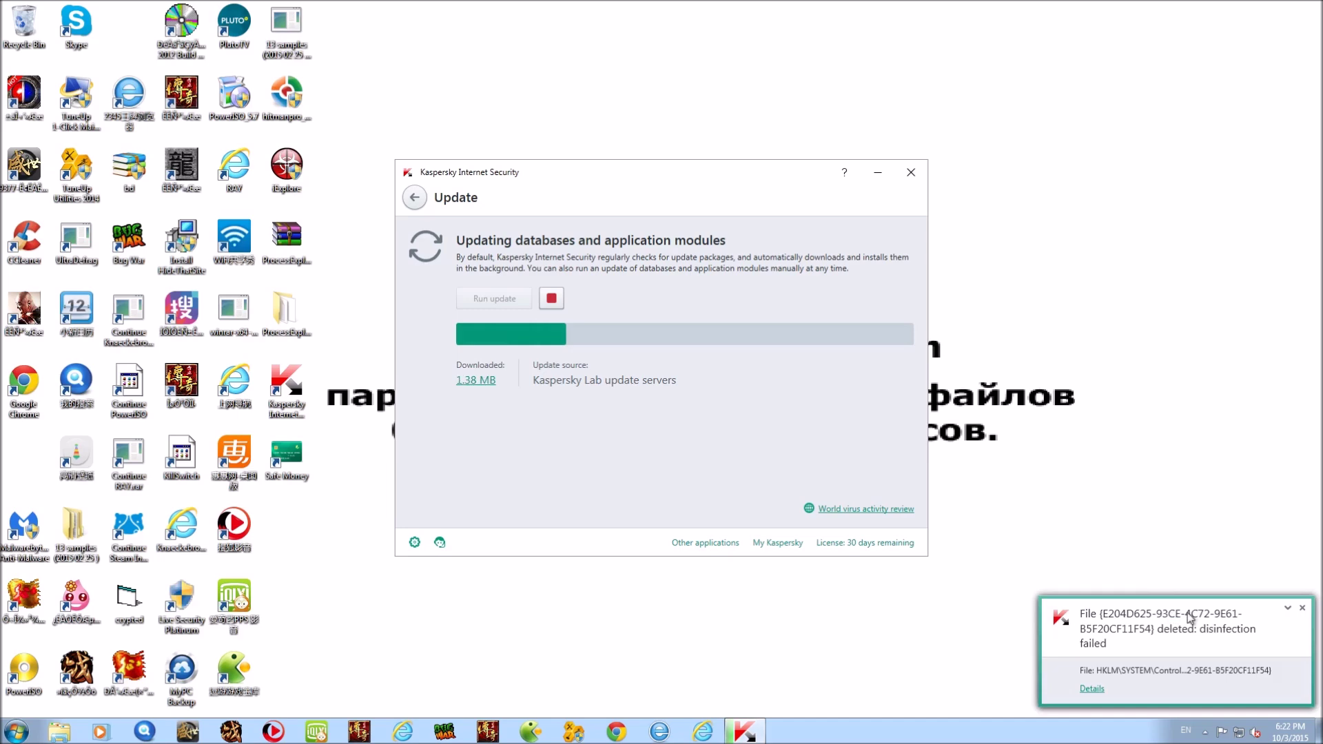
left_click(1302, 608)
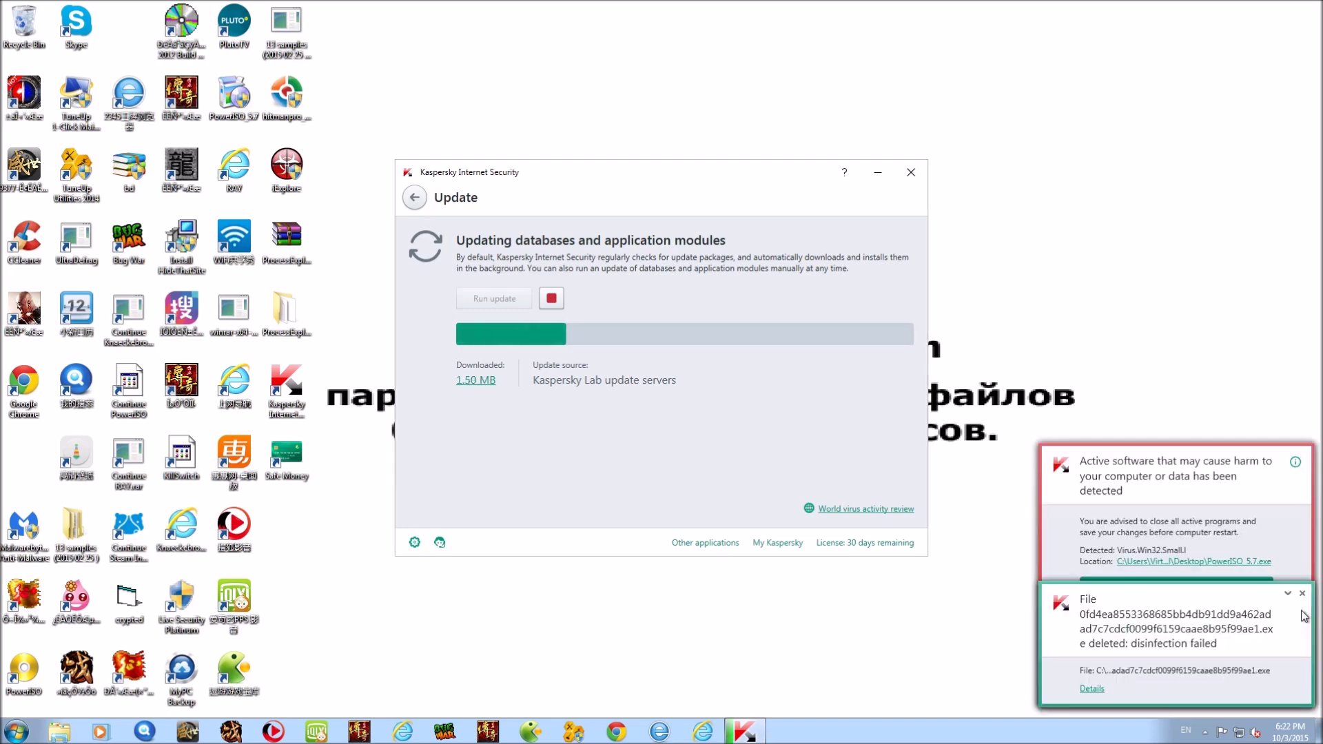
left_click(1302, 593)
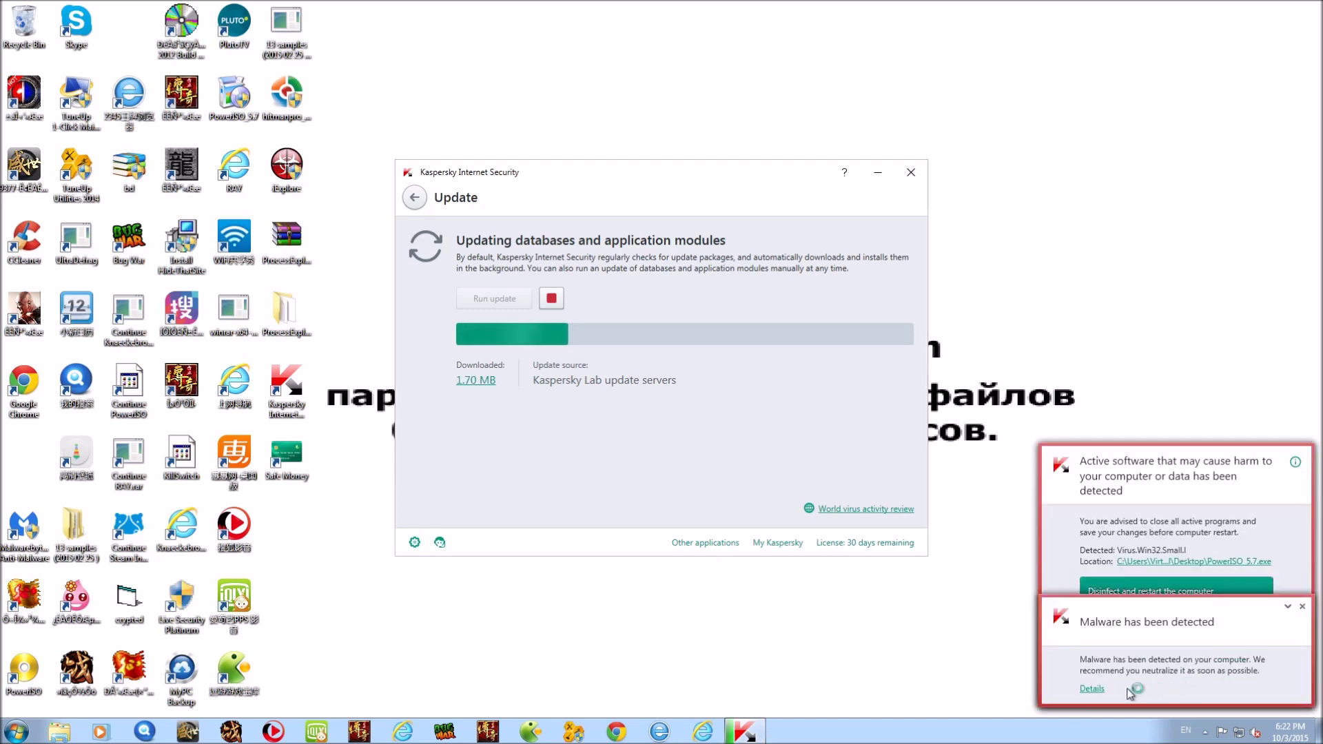
left_click(1303, 607)
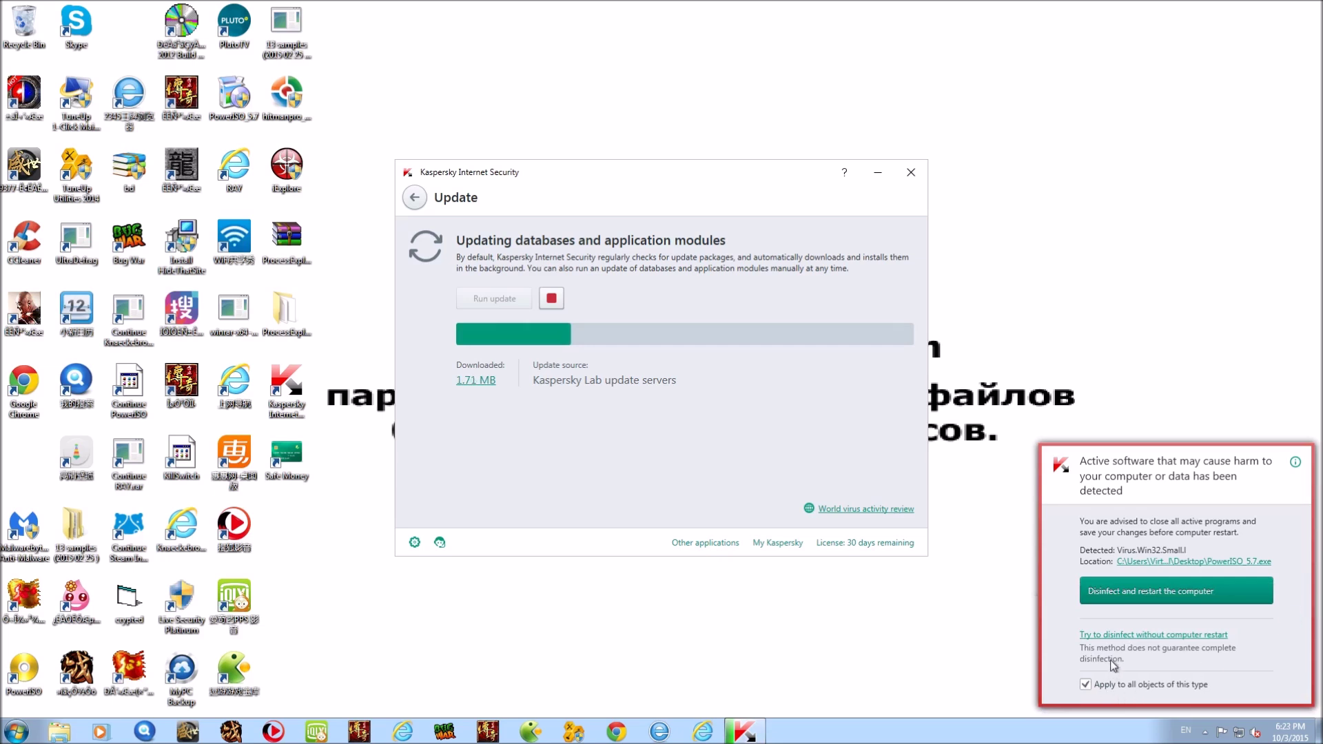
Try to disinfect PowerISO_5.7.exe, for all objects of its type, and 191986935459.exe without restarting, and stop the full scan.
left_click(1121, 636)
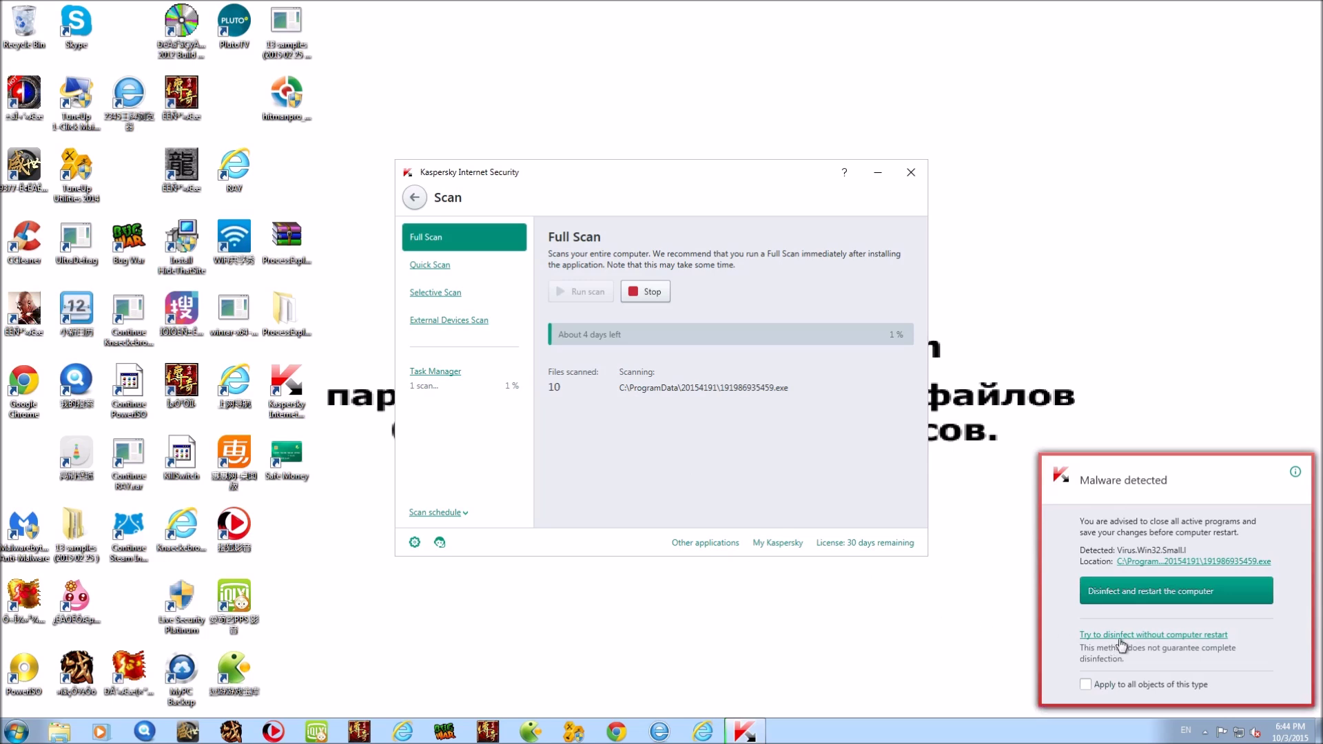
left_click(1119, 637)
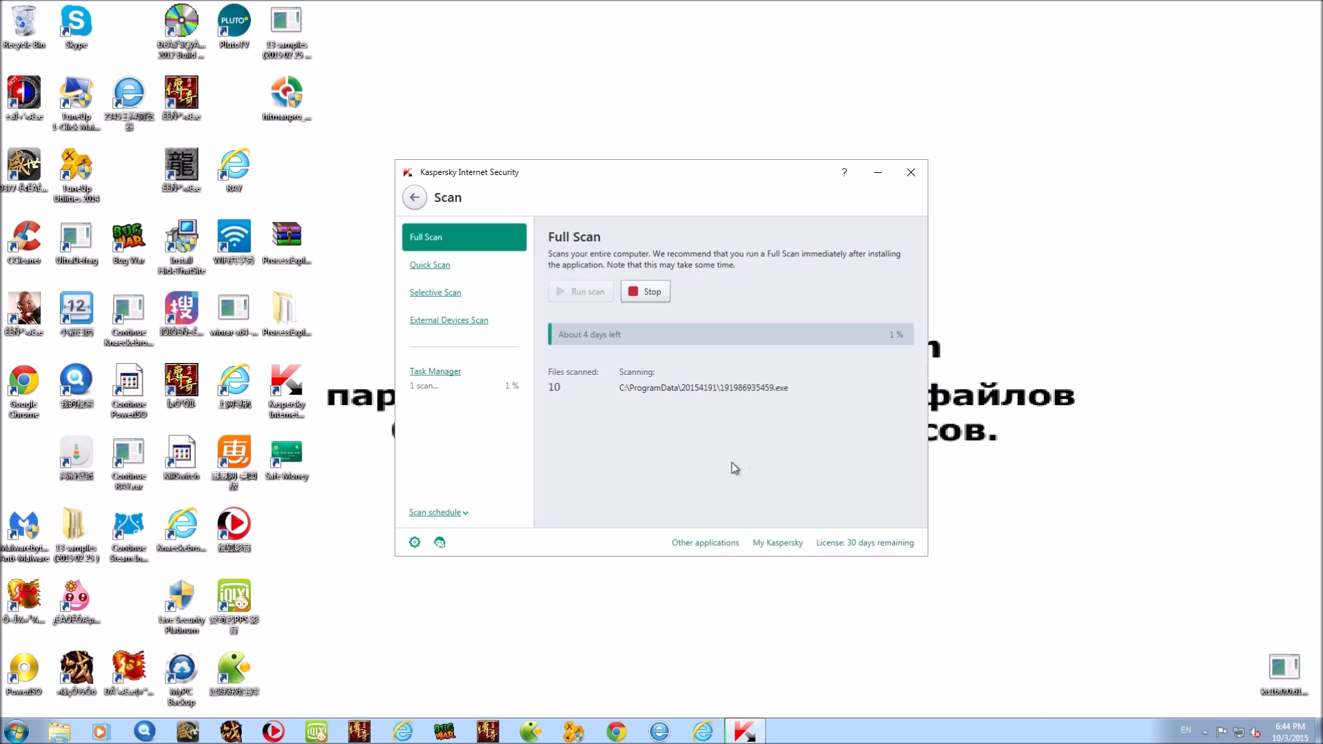
left_click(635, 293)
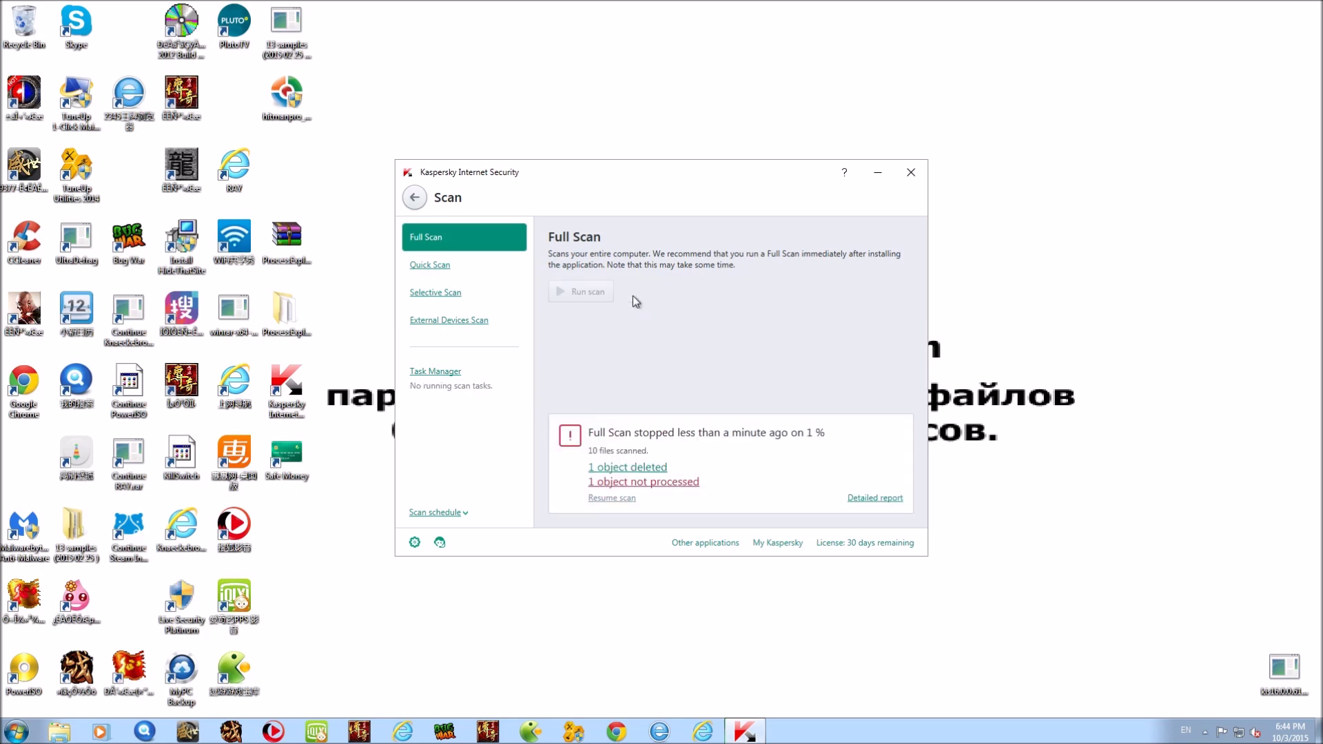
Reset the virtual machine, again from the boot loader list, and start Windows 7 in Safe Mode with Networking.
mouse_move(467, 2)
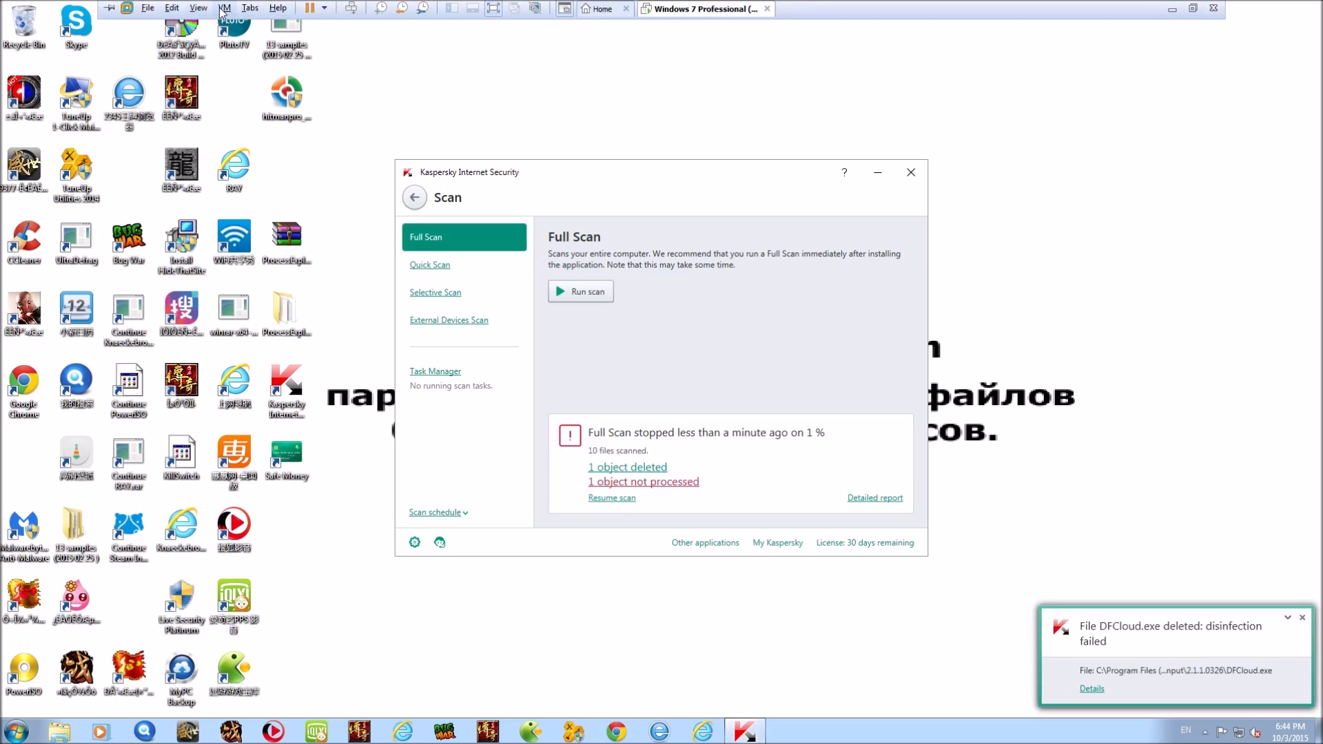
left_click(324, 8)
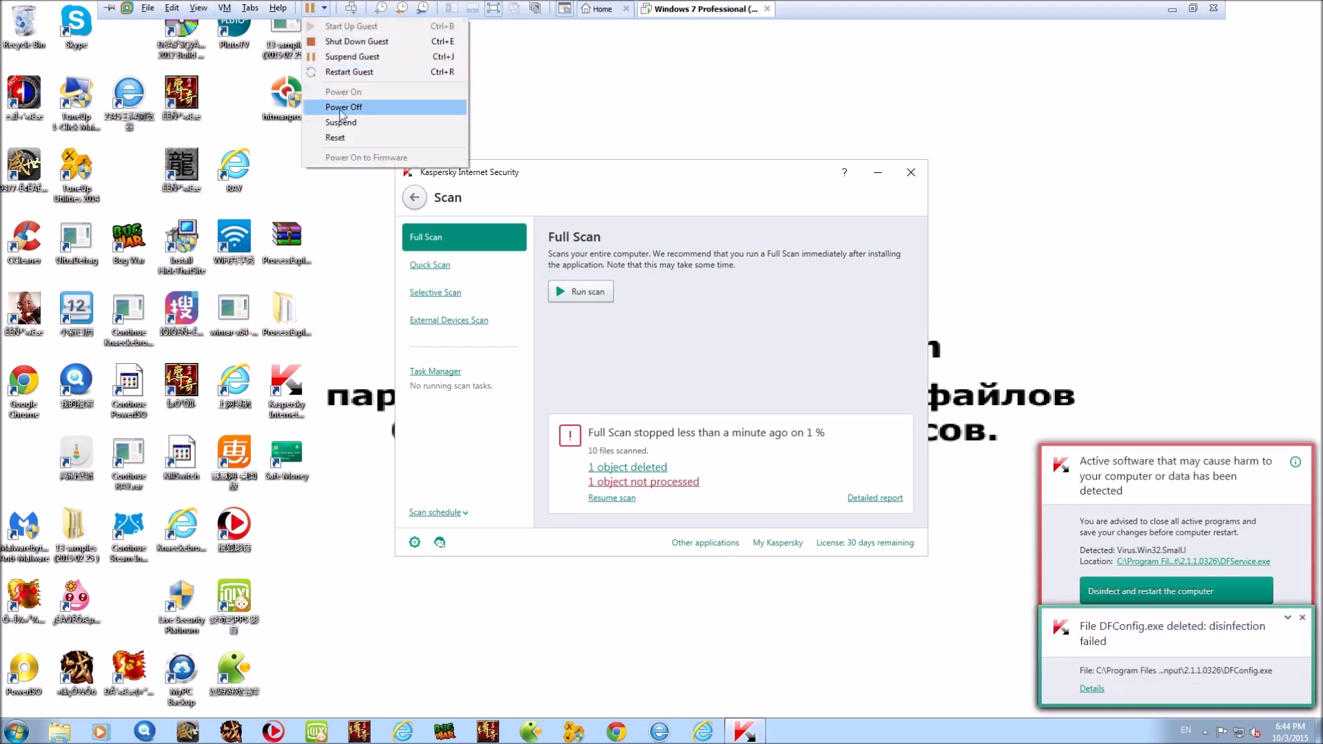
left_click(335, 137)
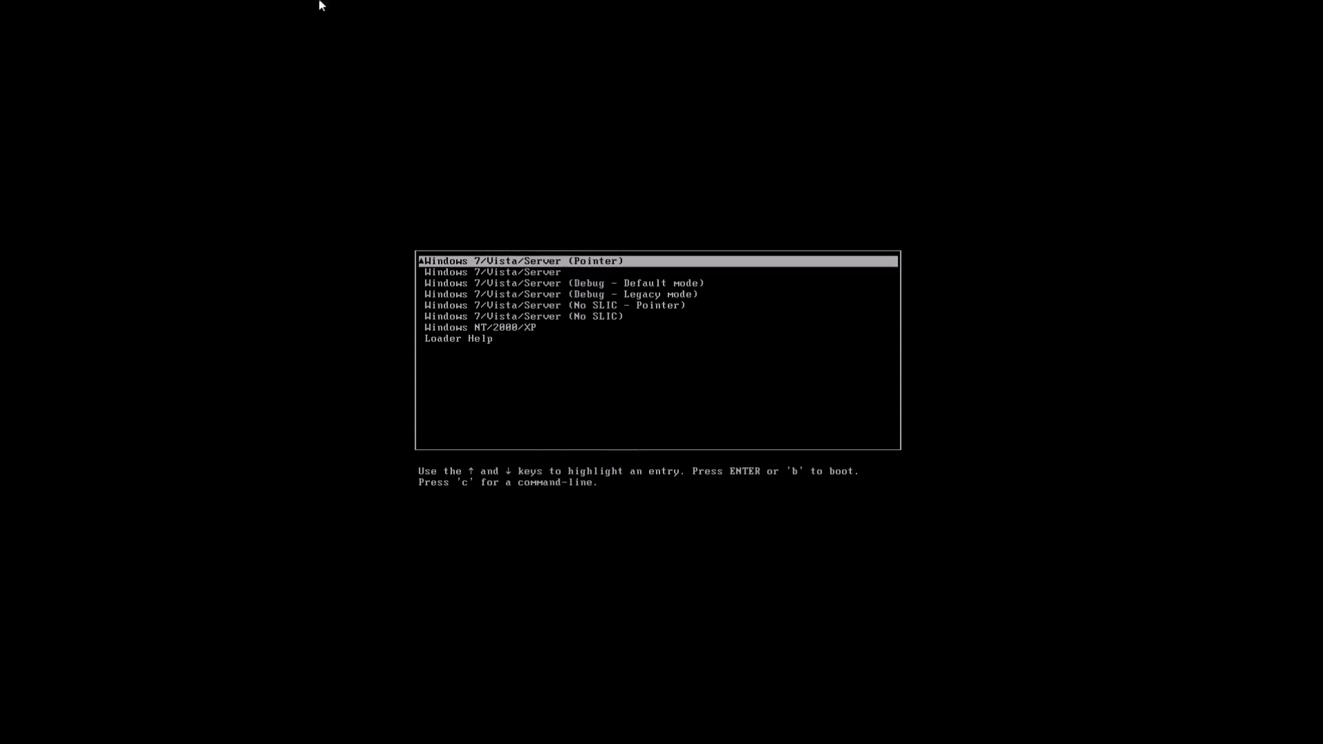
mouse_move(310, 2)
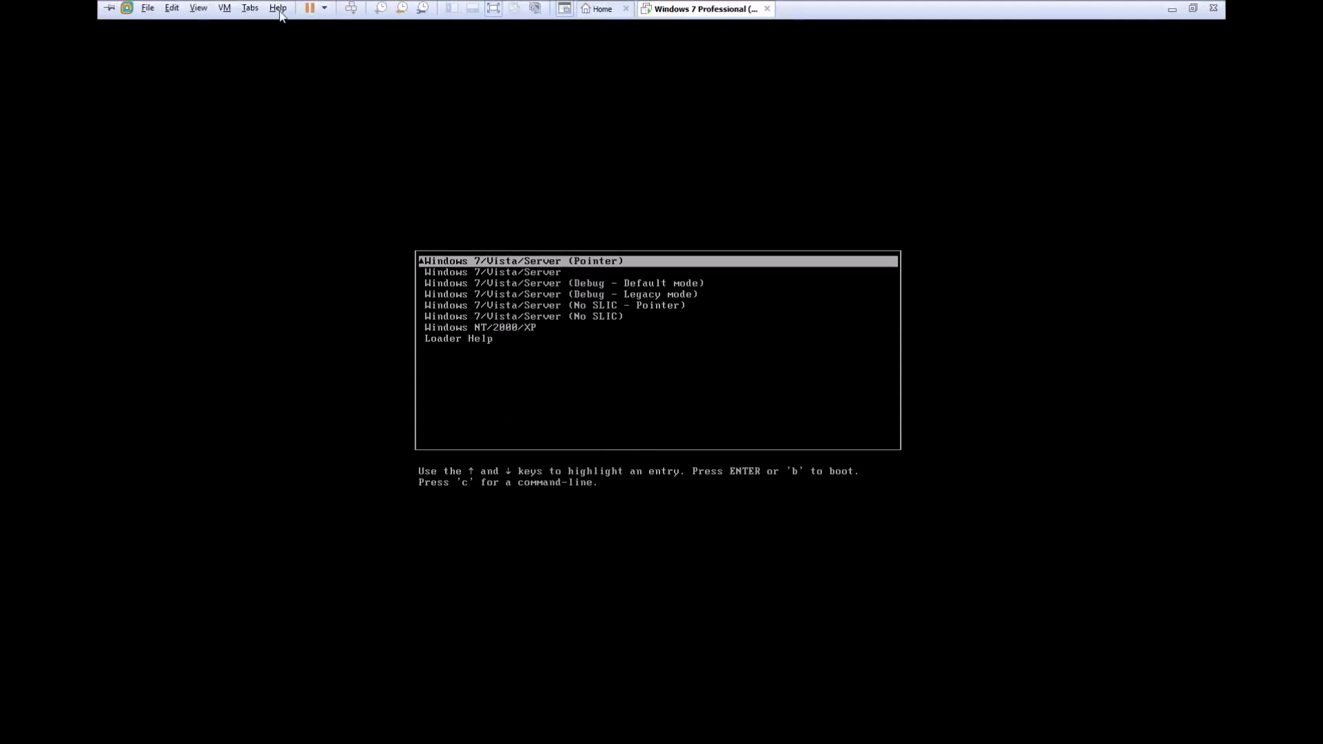
left_click(323, 8)
left_click(324, 137)
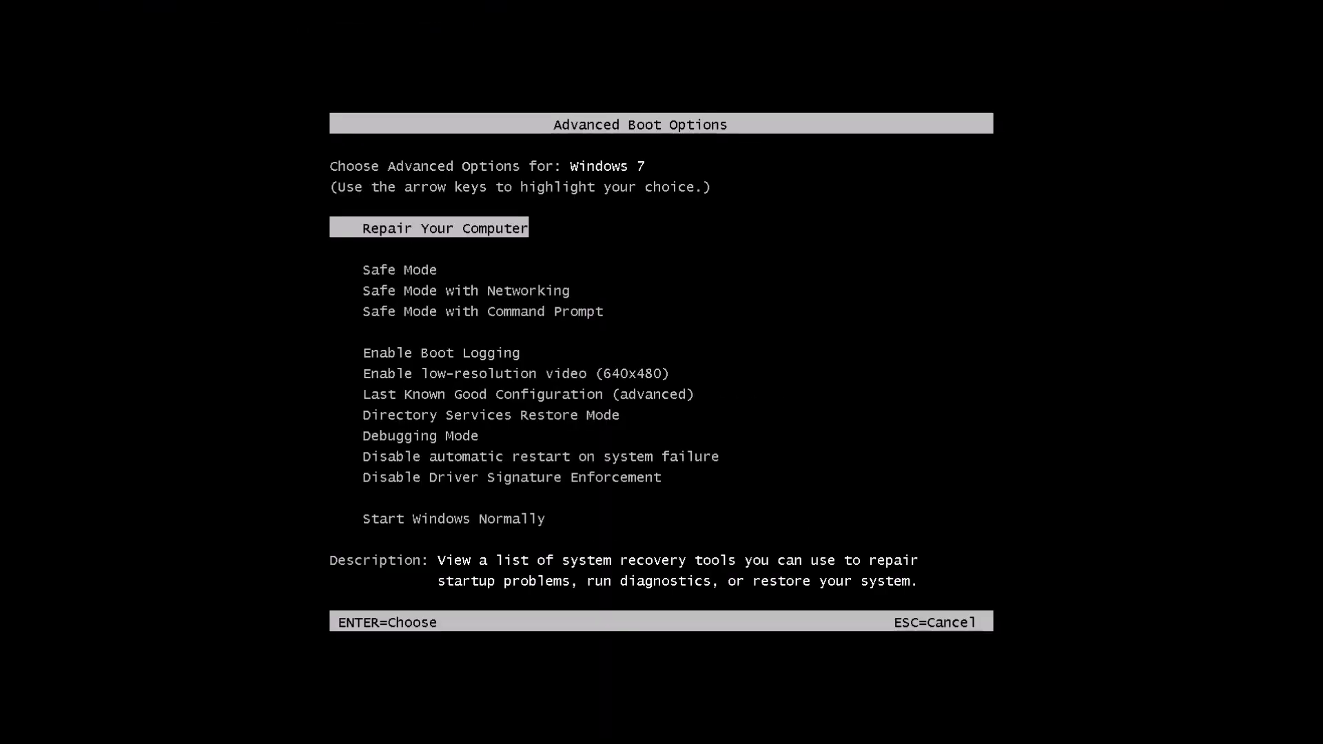
key("Down")
key("Down")
key("Return")
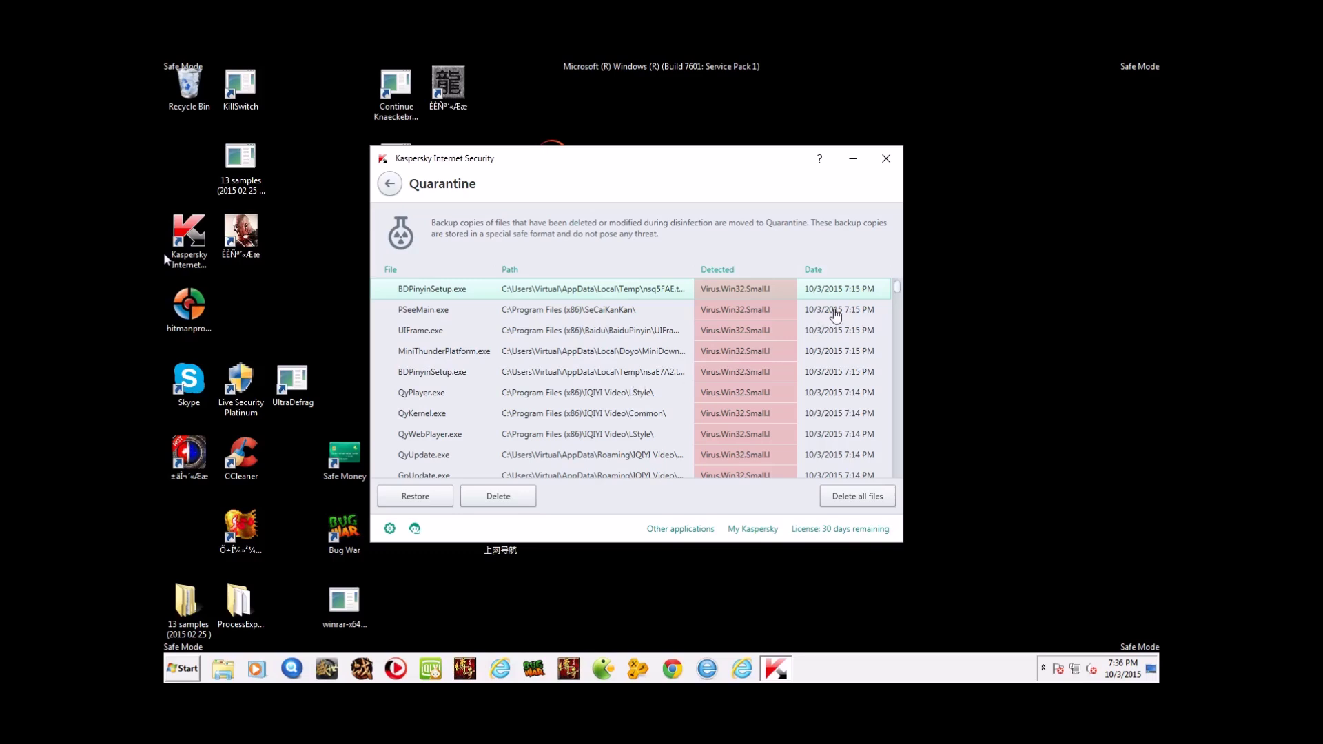
Examine the quarantined files, return to the scan page and close the security program's window.
mouse_move(899, 294)
left_mouse_down()
mouse_move(880, 492)
mouse_move(895, 448)
mouse_move(892, 283)
left_mouse_up()
left_click_drag(585, 165, 740, 156)
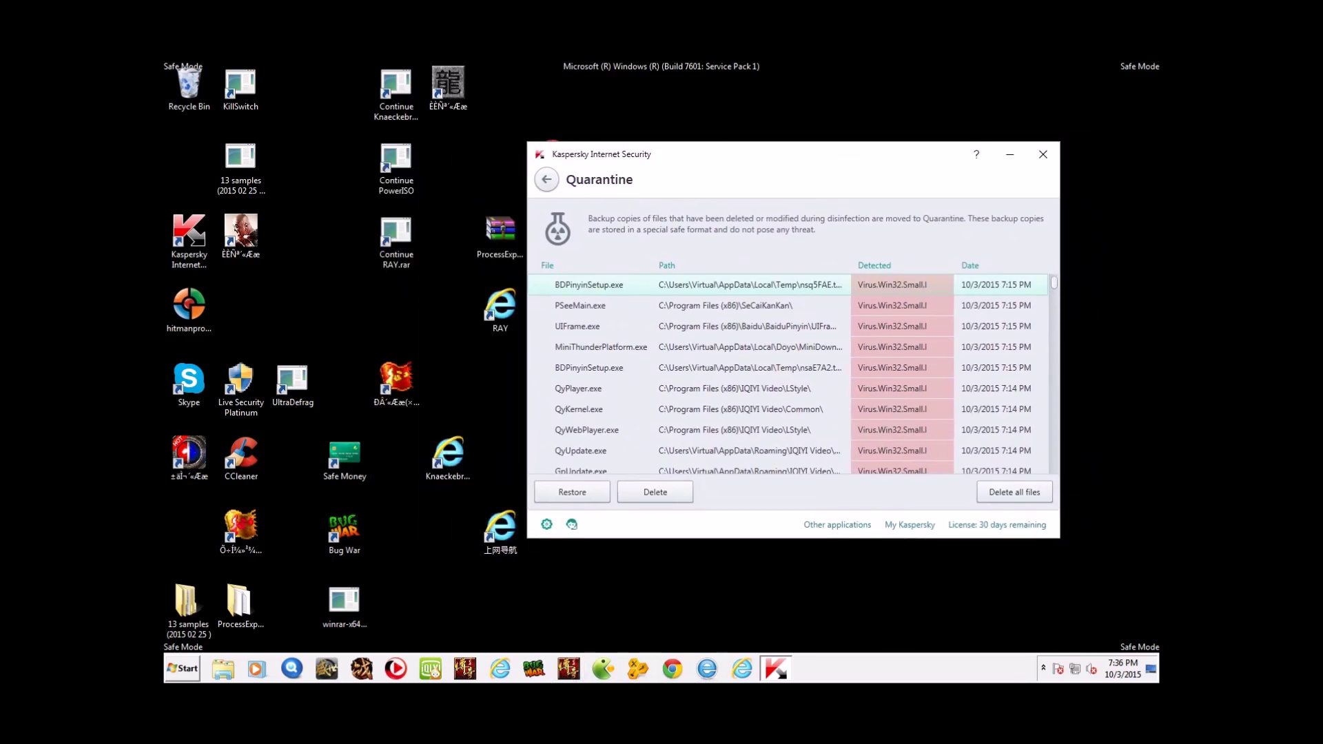
left_click_drag(781, 153, 614, 168)
left_click(382, 197)
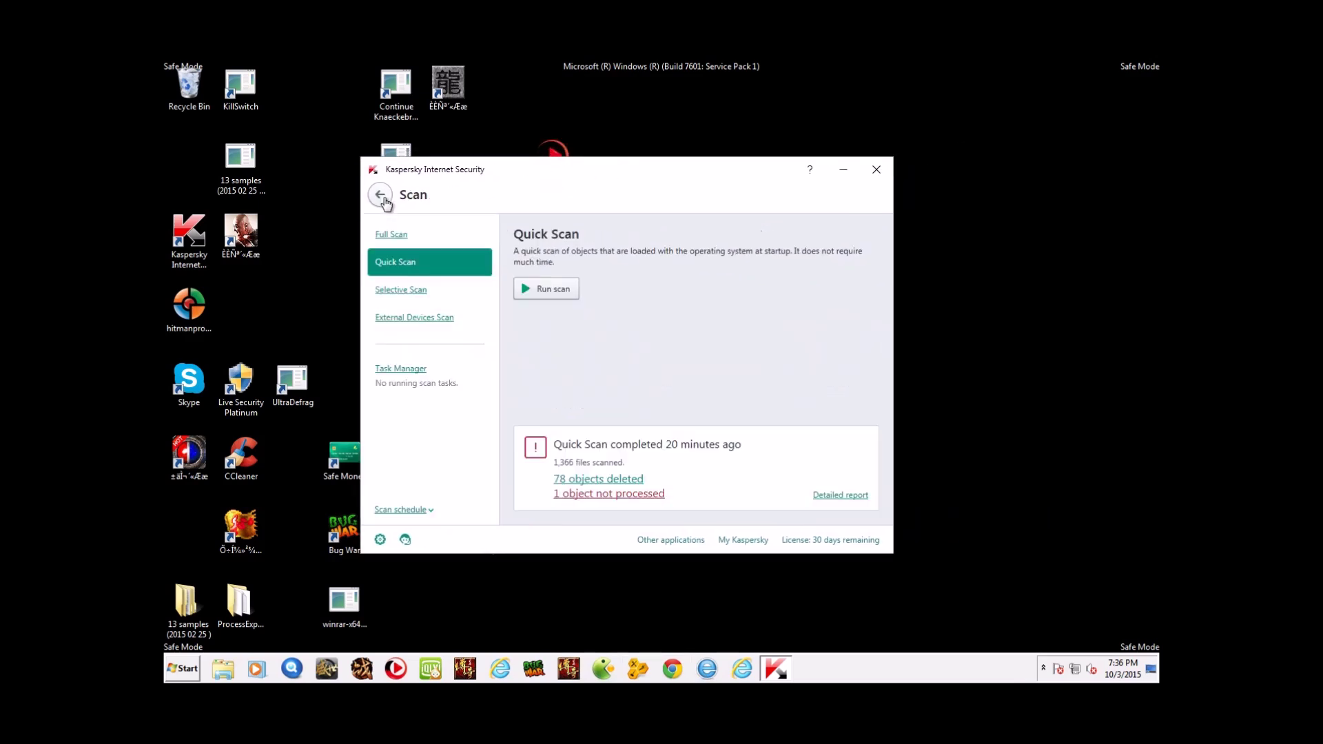
left_click(887, 173)
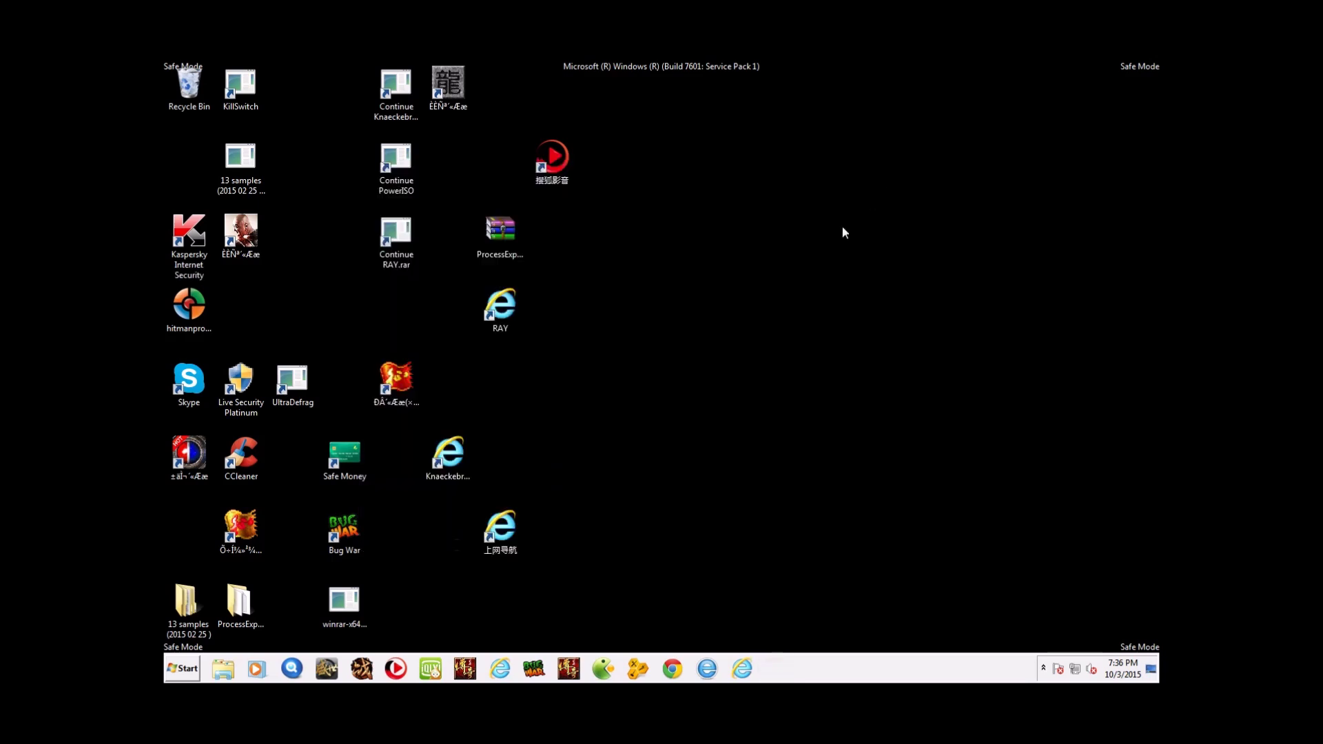
Restart the computer to leave Safe Mode.
left_click(186, 672)
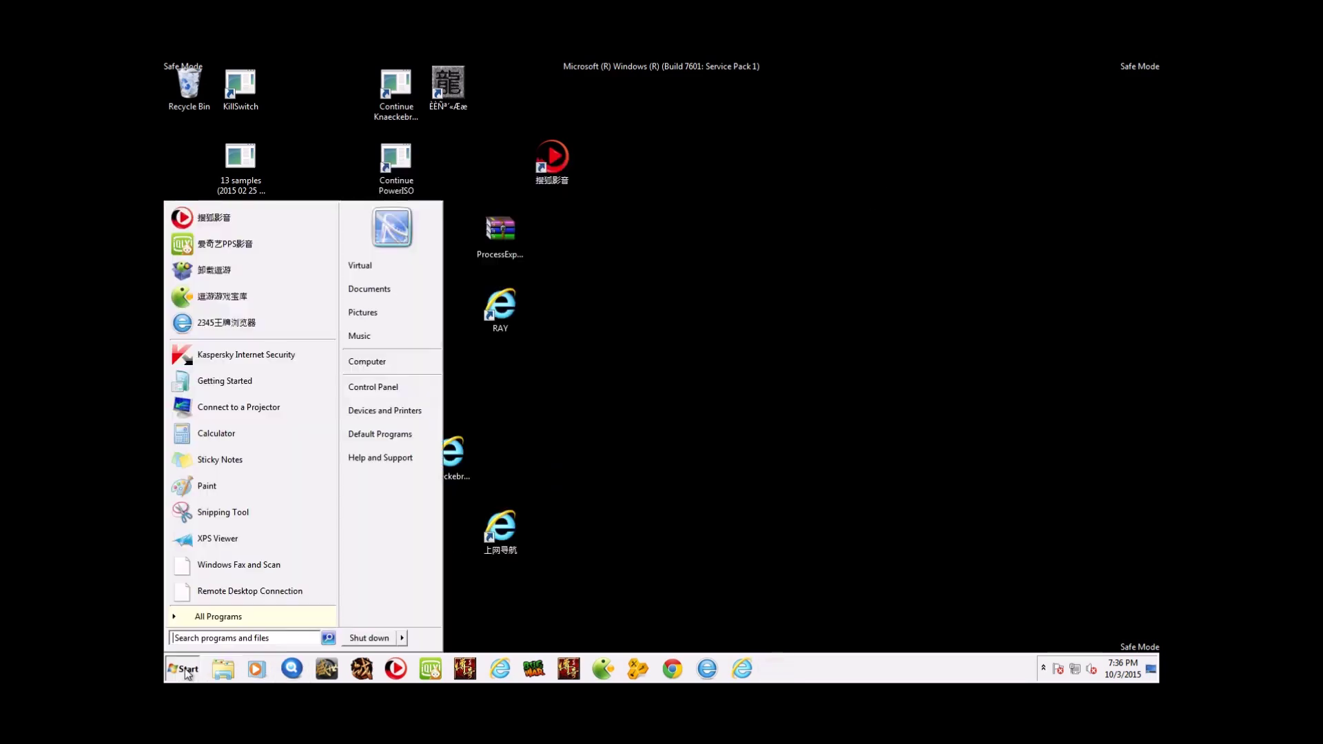
mouse_move(404, 642)
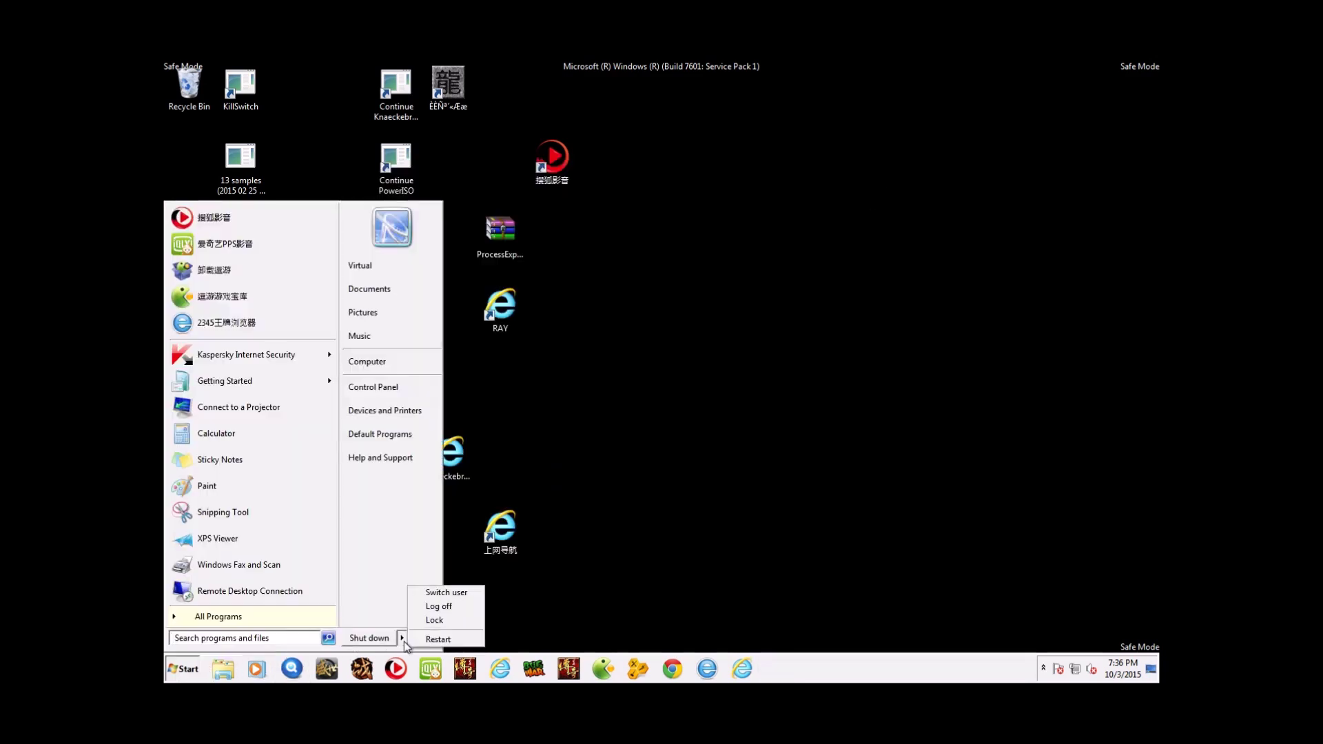
left_click(421, 636)
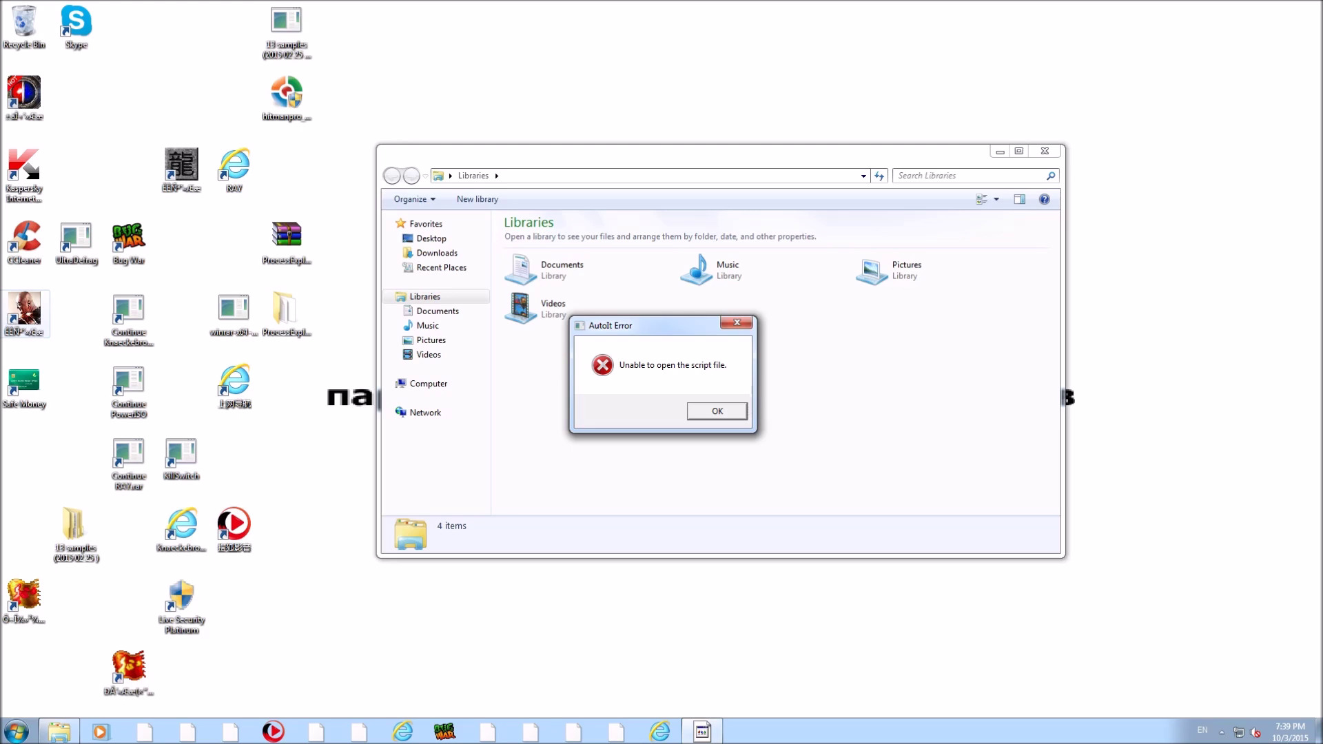
Dismiss the AutoIt error, open Kaspersky Internet Security and close the Libraries window.
left_click(603, 400)
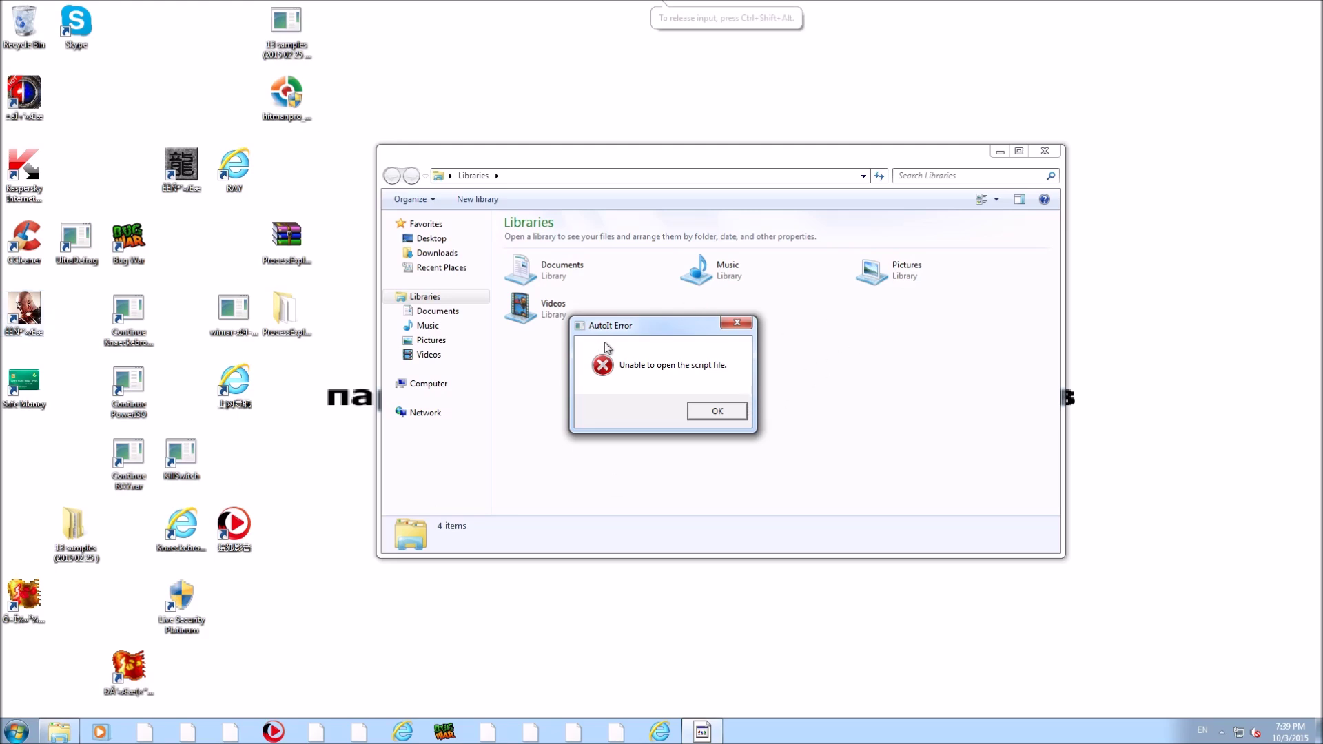
left_click(709, 411)
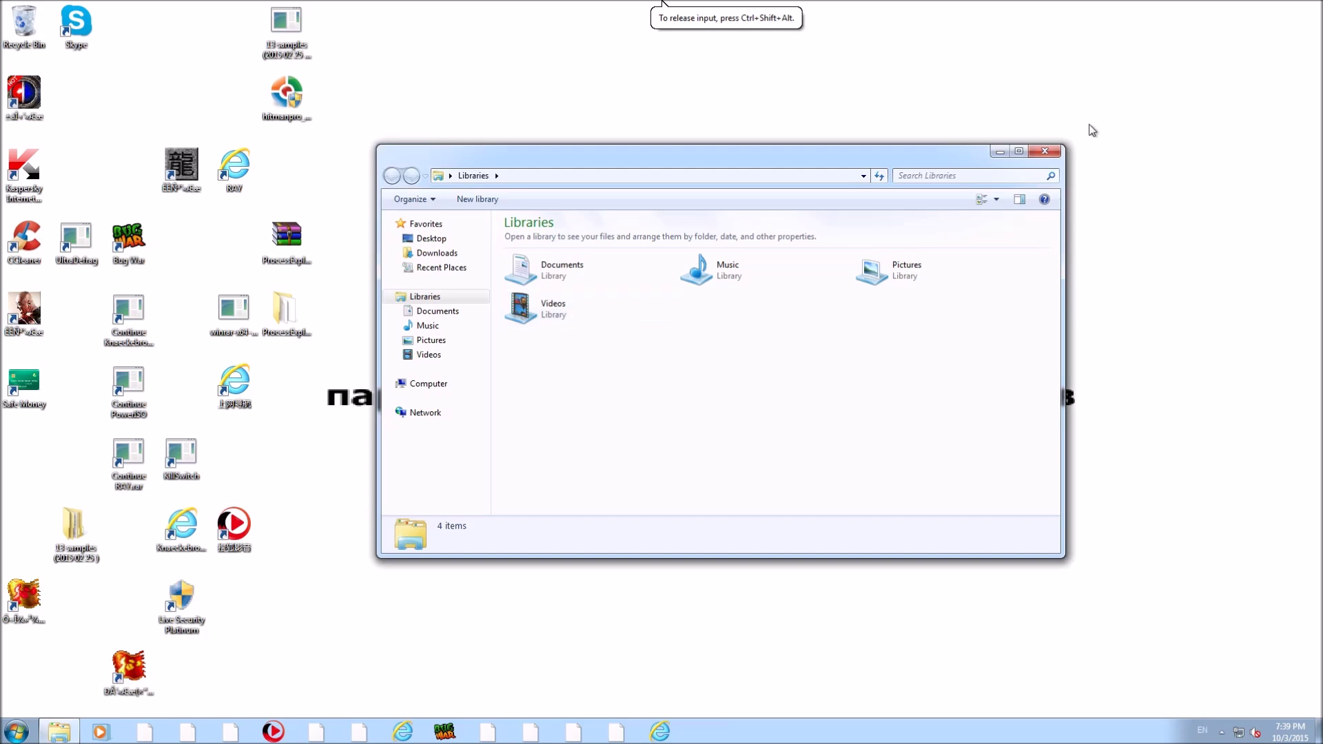
left_click_drag(933, 163, 845, 160)
left_click(1221, 731)
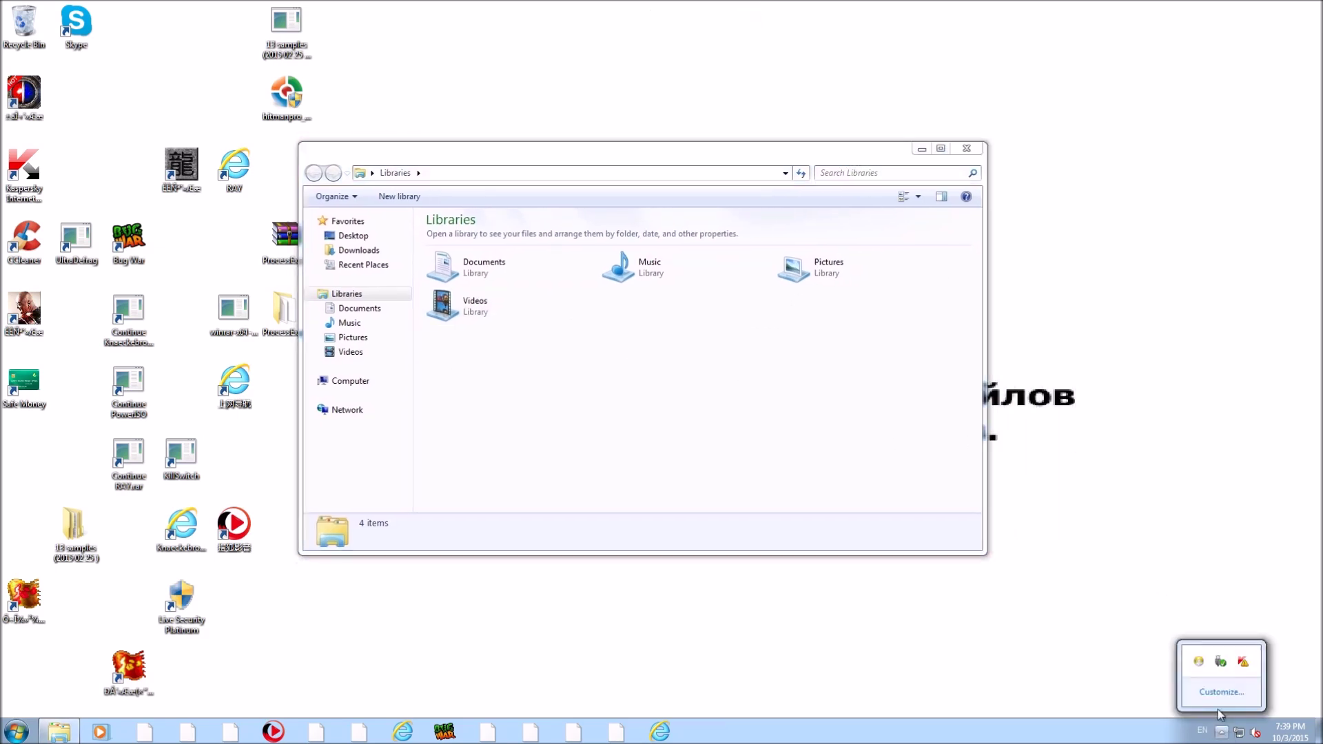
left_click(1244, 665)
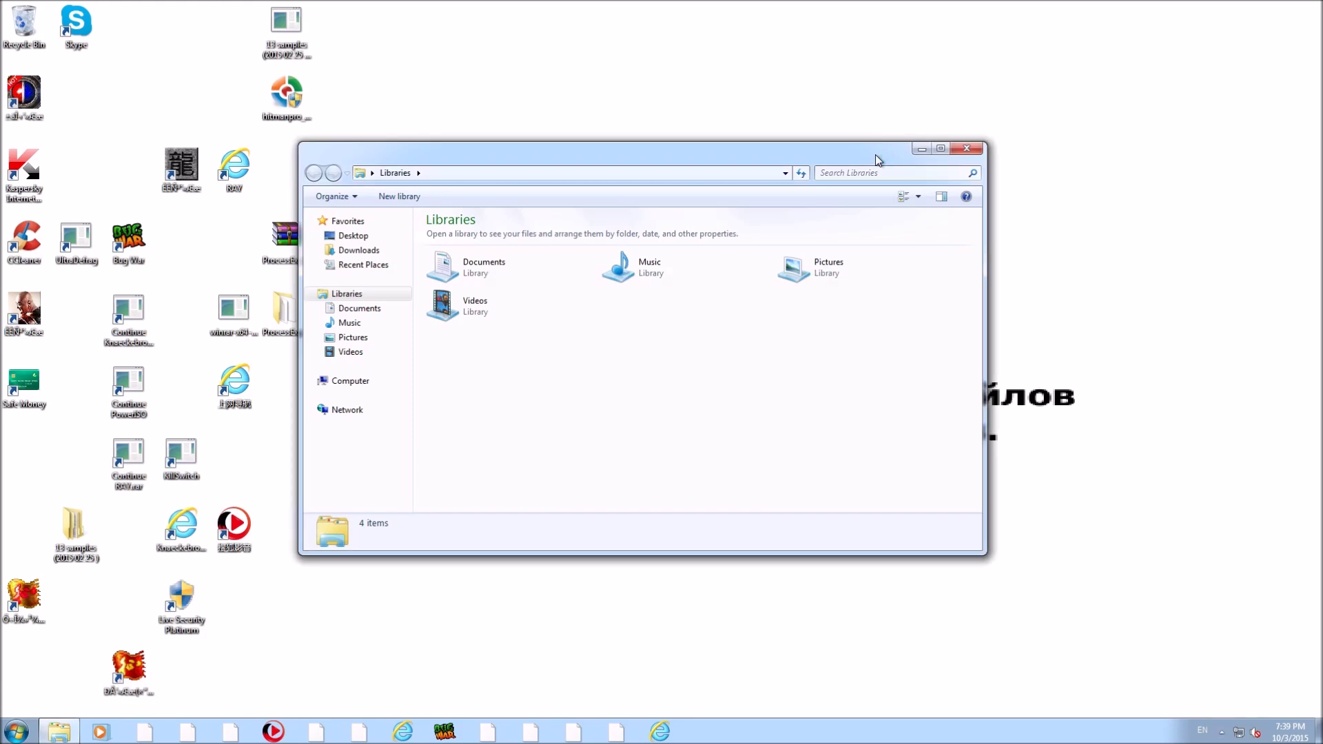
left_click_drag(860, 150, 896, 127)
left_click(1002, 126)
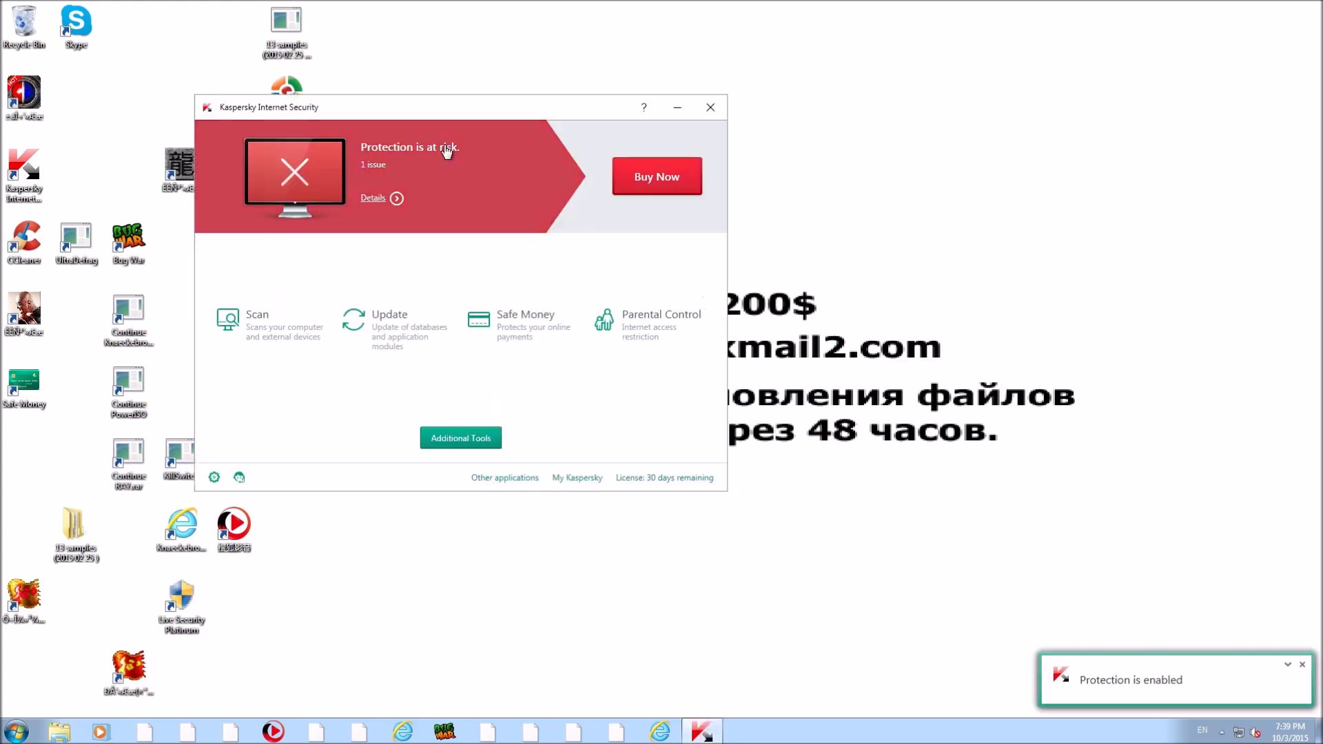
Resolve the Virus.Win32.Small.l threat in image.png from the protection issue details, and return to the main window.
left_click_drag(488, 105, 613, 143)
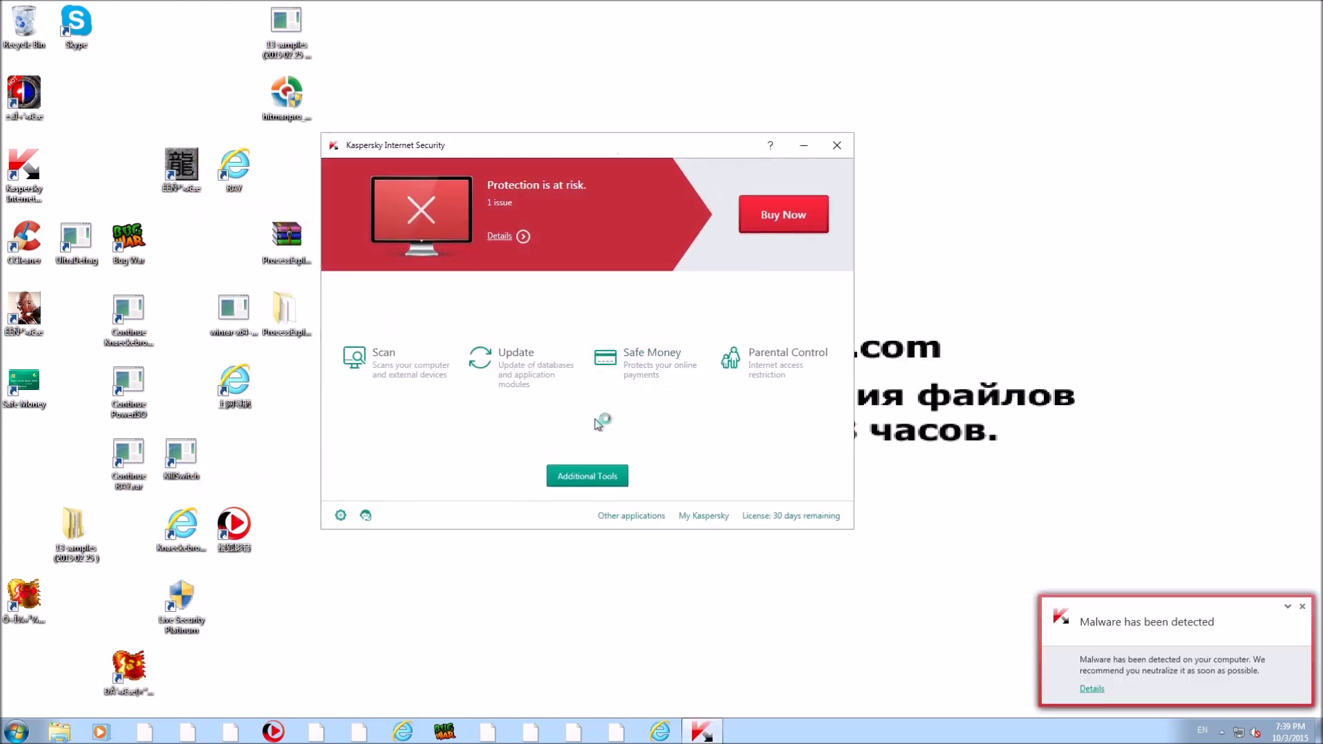
left_click(500, 237)
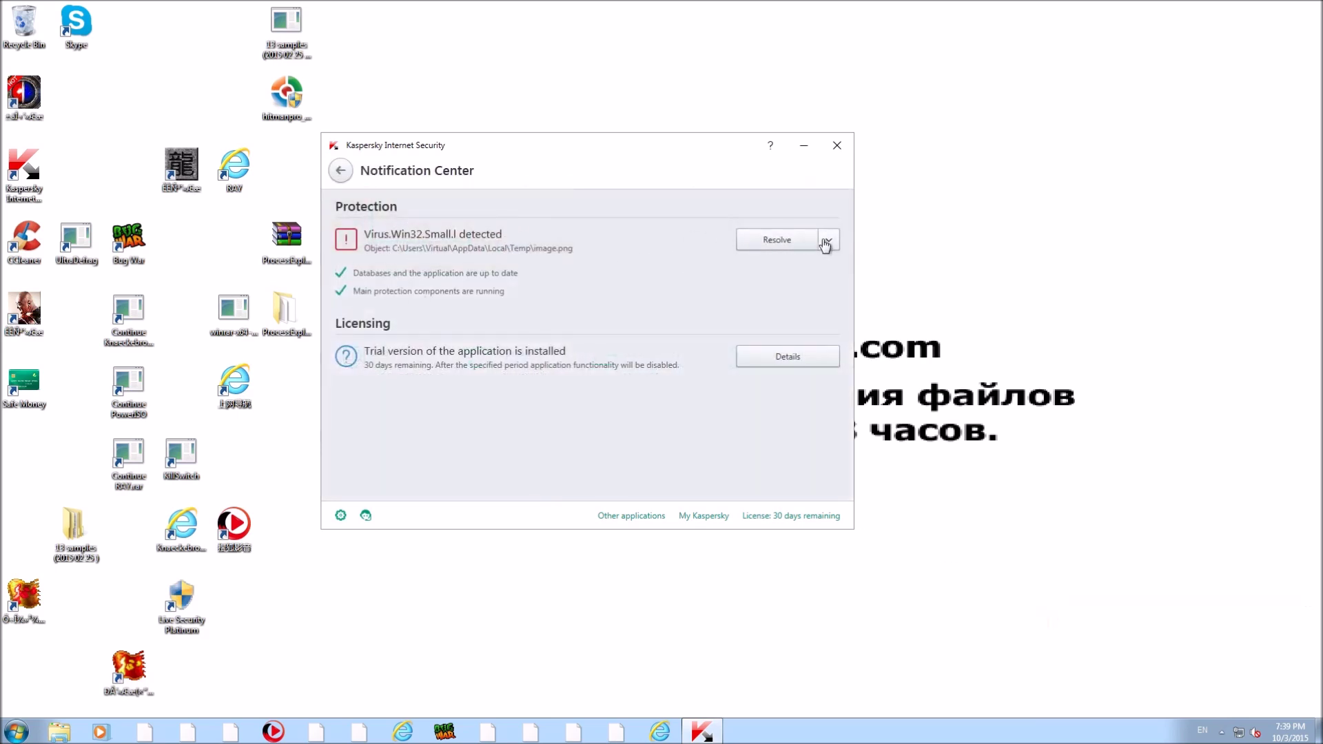
left_click(828, 239)
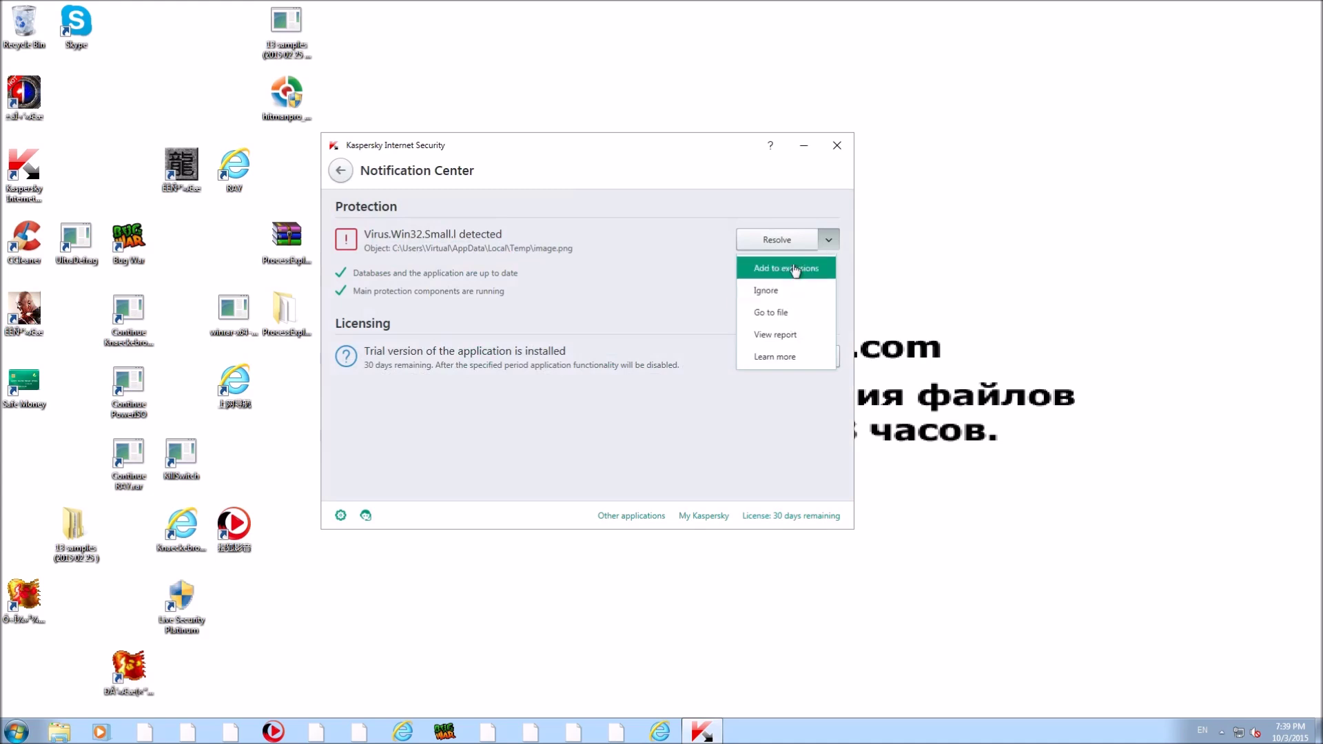
left_click(774, 243)
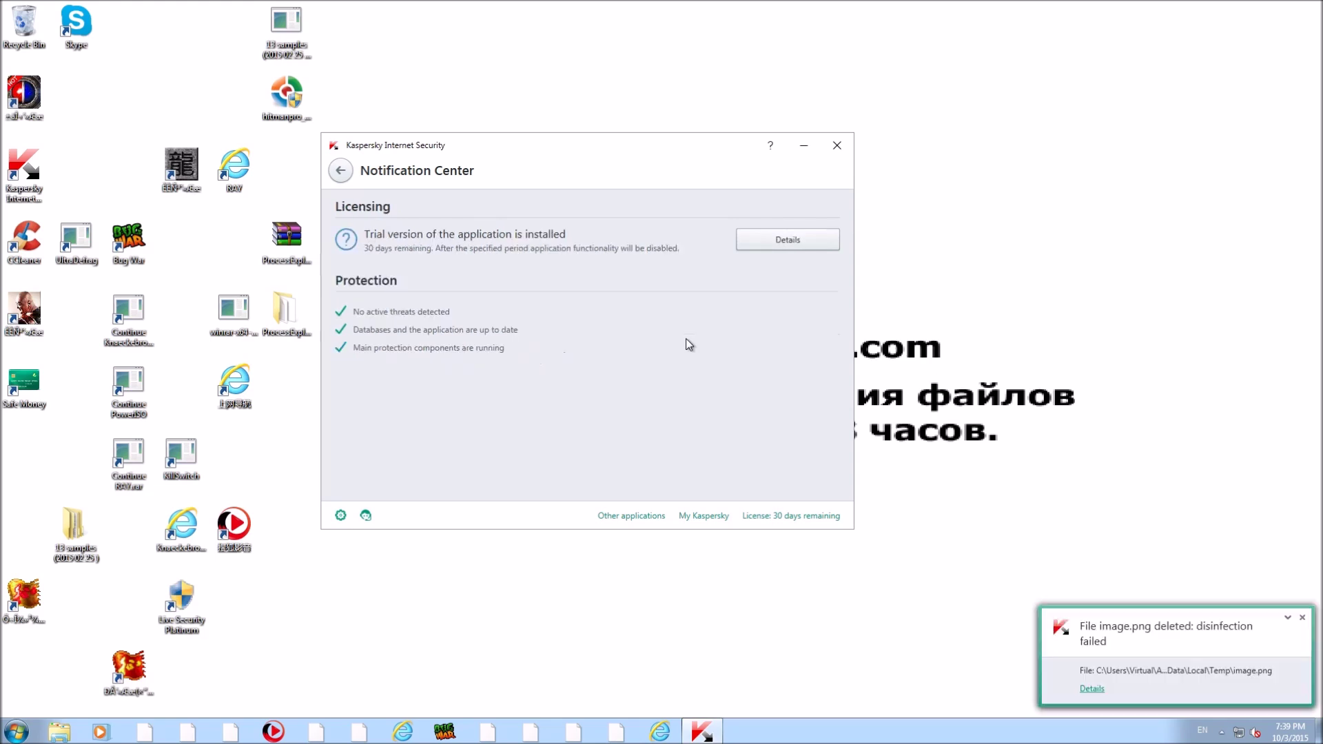
left_click(340, 170)
left_click_drag(554, 148, 628, 150)
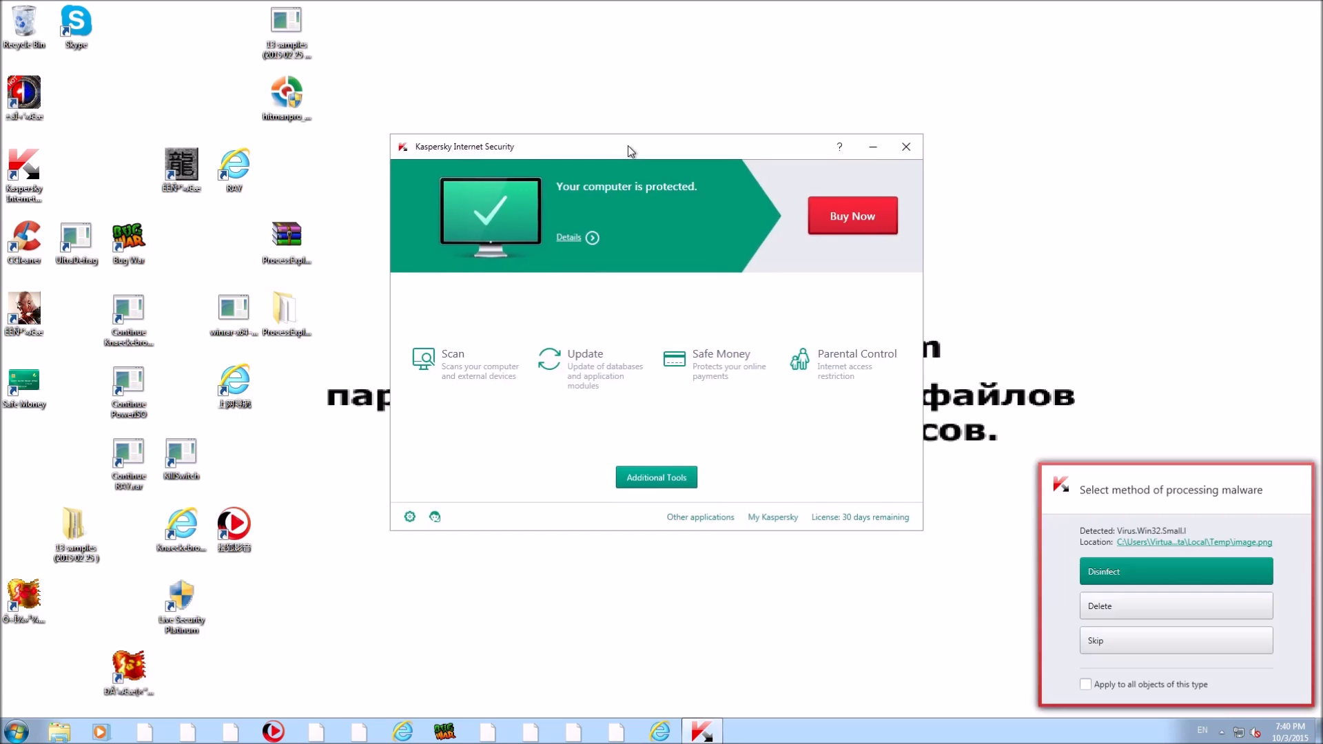